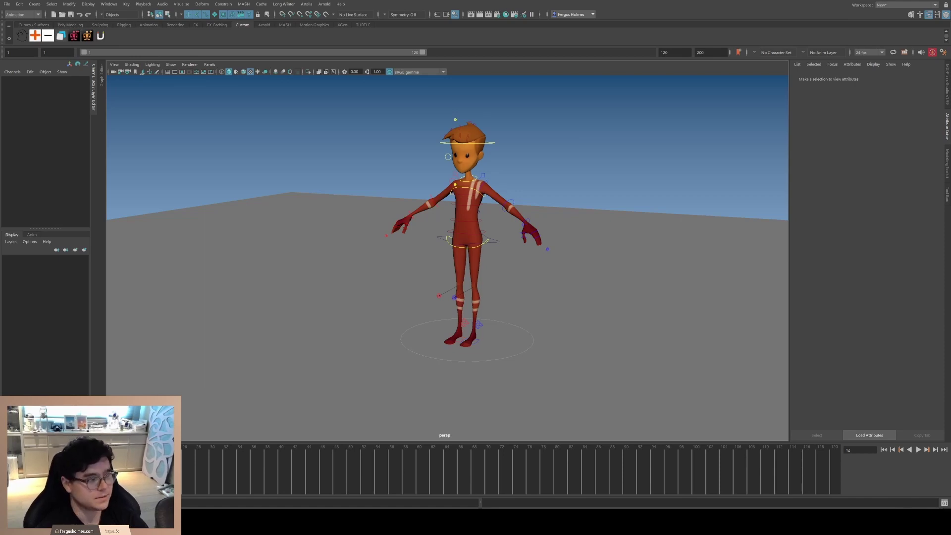
Show the perspective and Shotcam views side by side and go to frame 7
{"action": "key", "text": "space"}
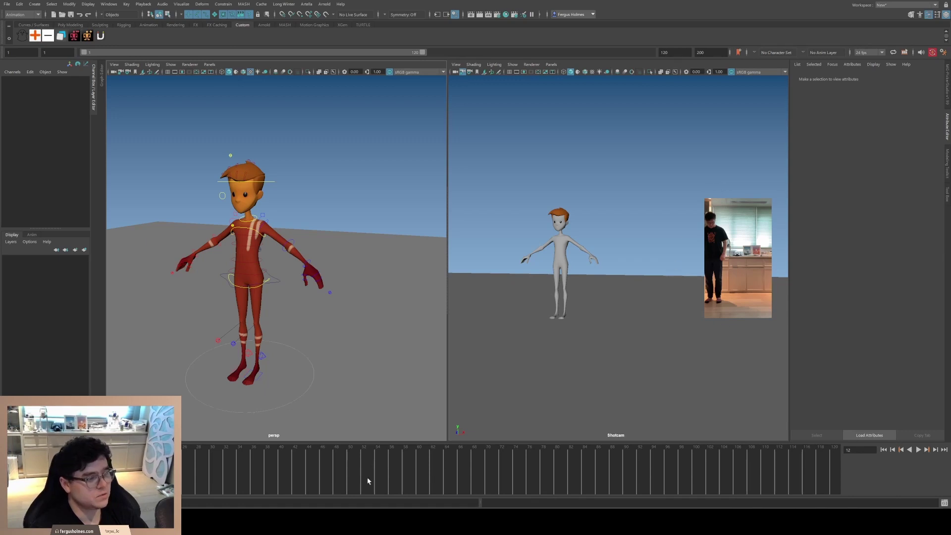
{"action": "left_click_drag", "start_coordinate": [88, 469], "coordinate": [53, 469]}
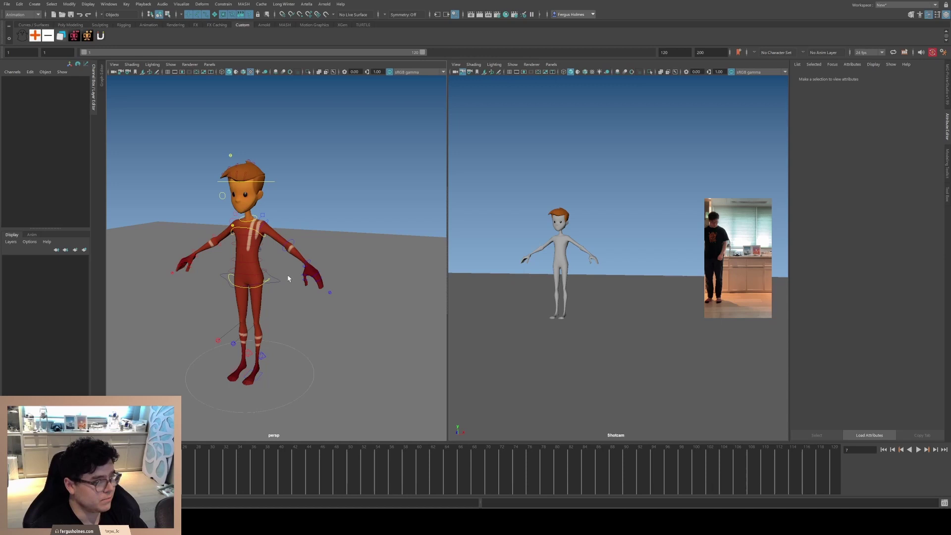
Try moving the character's COG control sideways and forward of the feet, checking the body from a side view
{"action": "left_click_drag", "start_coordinate": [288, 278], "coordinate": [228, 276], "text": "alt"}
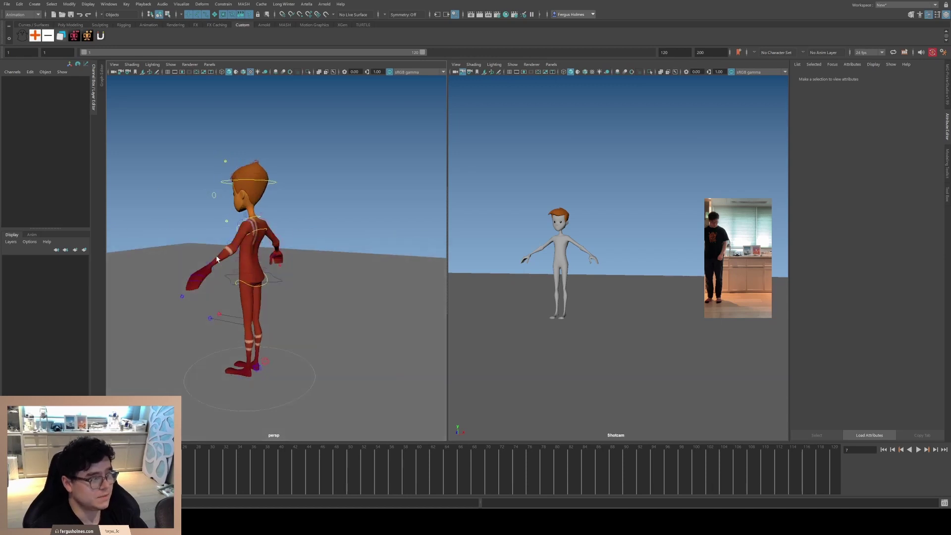
{"action": "right_click_drag", "start_coordinate": [272, 306], "coordinate": [299, 274], "text": "alt"}
{"action": "left_click_drag", "start_coordinate": [299, 273], "coordinate": [308, 269], "text": "alt"}
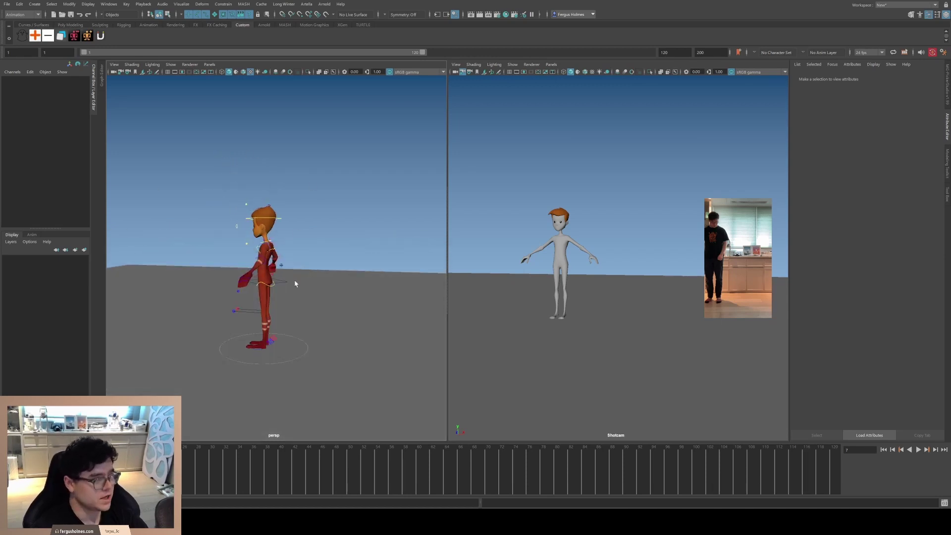
{"action": "middle_click_drag", "start_coordinate": [295, 283], "coordinate": [310, 267], "text": "alt"}
{"action": "right_click_drag", "start_coordinate": [310, 267], "coordinate": [416, 249], "text": "alt"}
{"action": "left_click", "coordinate": [298, 274]}
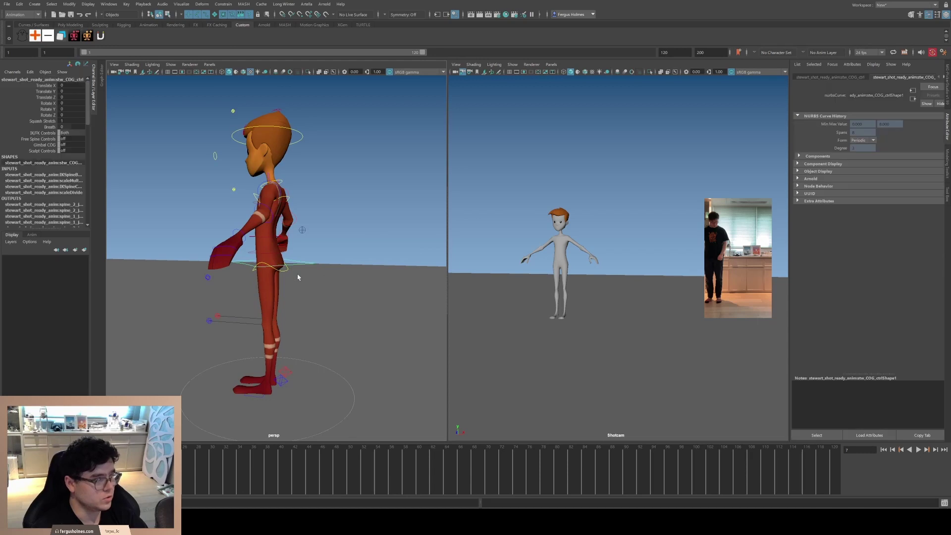
{"action": "key", "text": "w"}
{"action": "left_click_drag", "start_coordinate": [253, 264], "coordinate": [321, 258]}
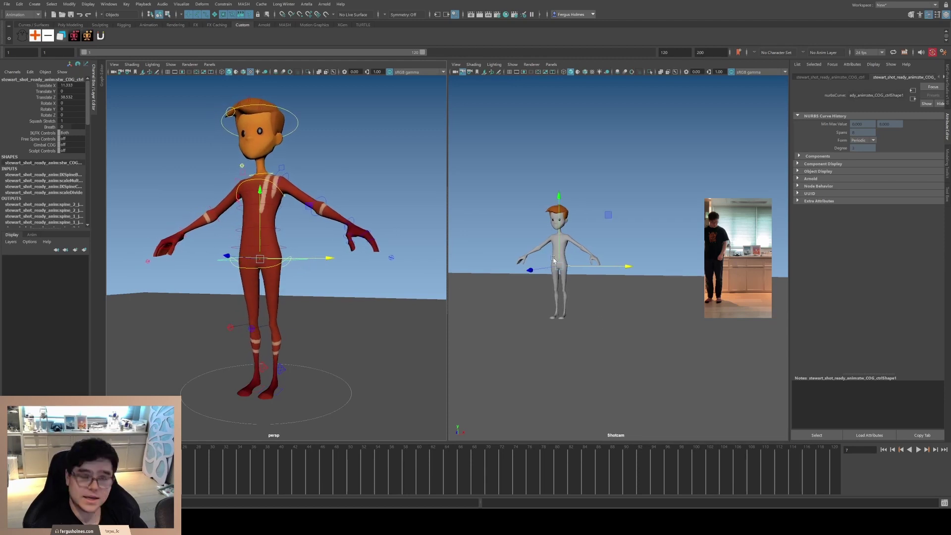
{"action": "left_click", "coordinate": [350, 297]}
{"action": "left_click_drag", "start_coordinate": [350, 297], "coordinate": [293, 280], "text": "alt"}
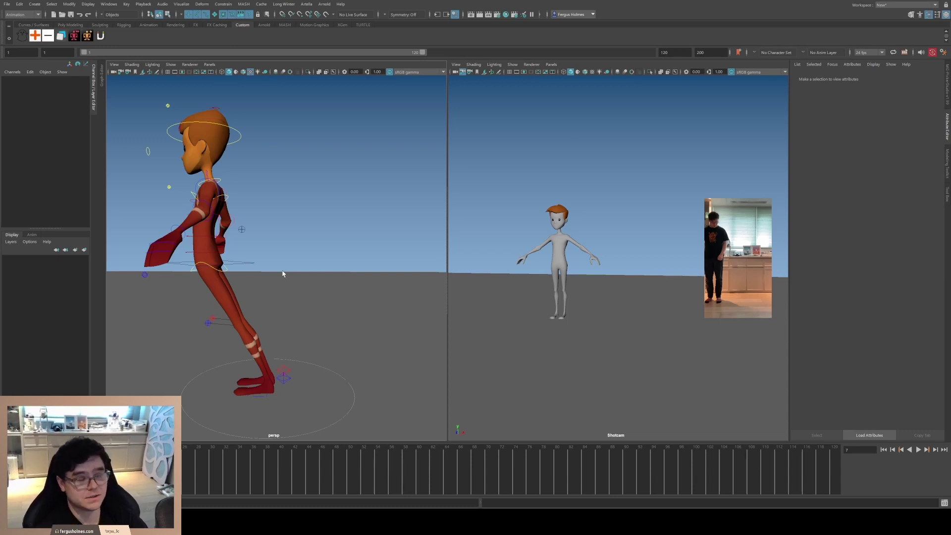
{"action": "left_click", "coordinate": [255, 266]}
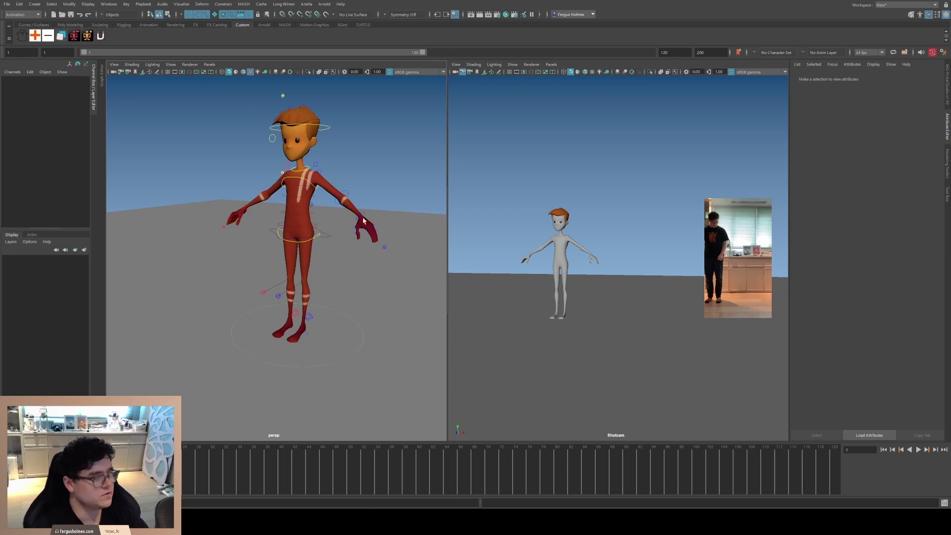
Set the IK/FK Controls attribute of the character's COG control to FK
{"action": "scroll", "coordinate": [356, 231], "scroll_direction": "up", "scroll_amount": 5}
{"action": "scroll", "coordinate": [346, 233], "scroll_direction": "down", "scroll_amount": 5}
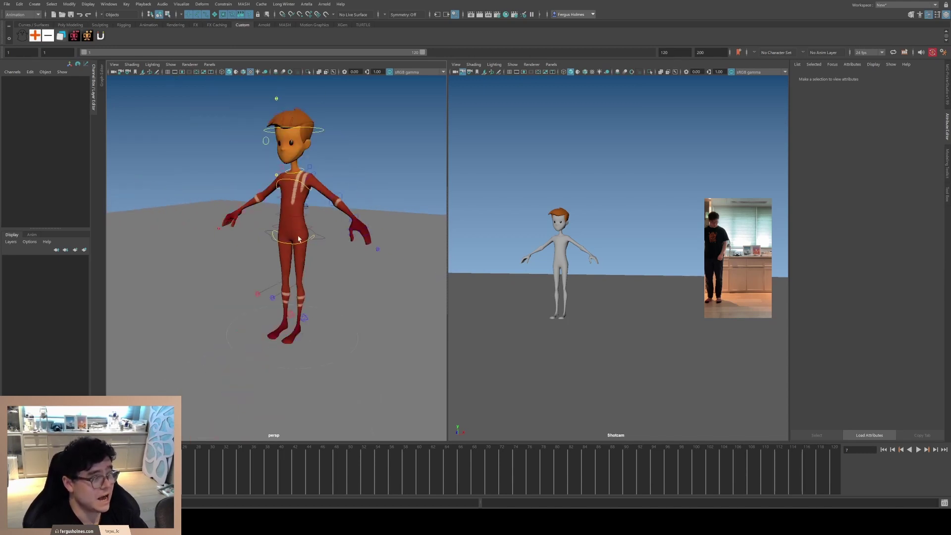
{"action": "scroll", "coordinate": [312, 245], "scroll_direction": "up", "scroll_amount": 2}
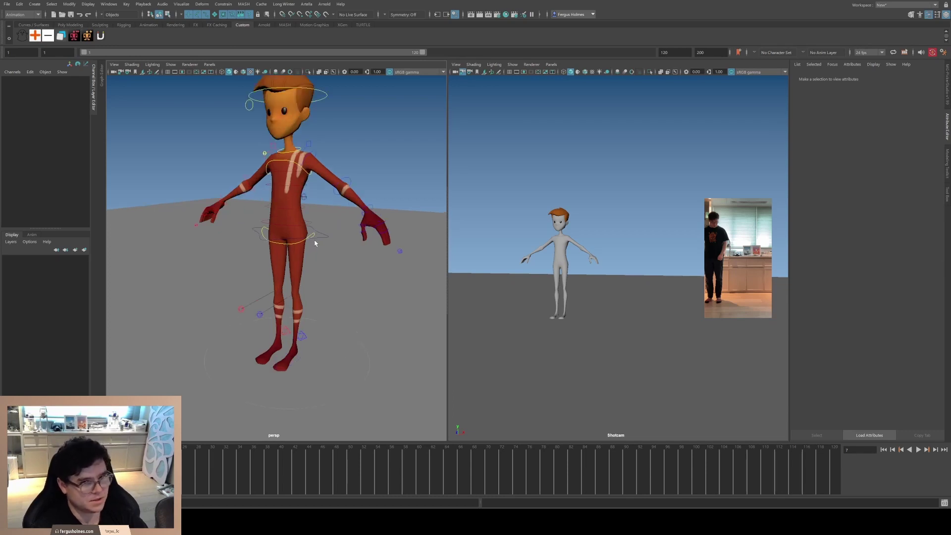
{"action": "left_click", "coordinate": [322, 237]}
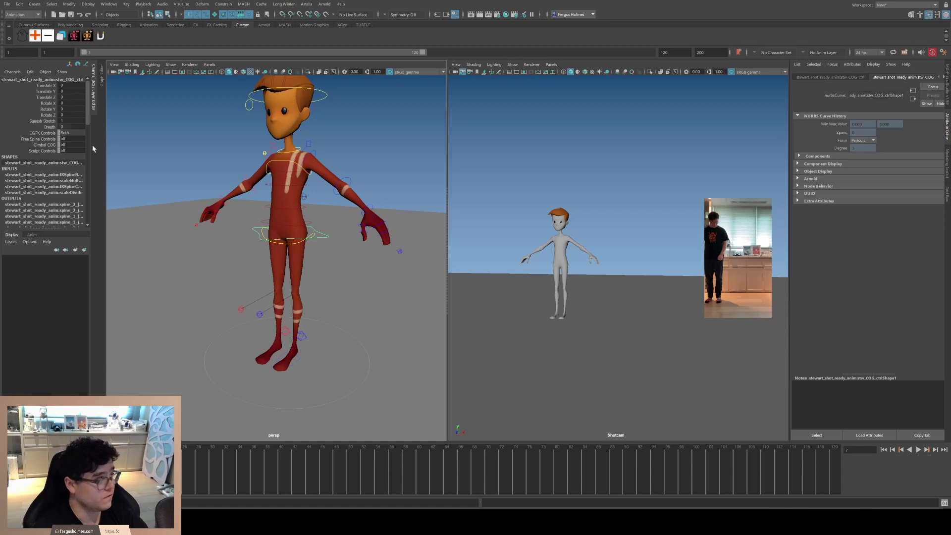
{"action": "left_click", "coordinate": [73, 133]}
{"action": "left_click", "coordinate": [82, 149]}
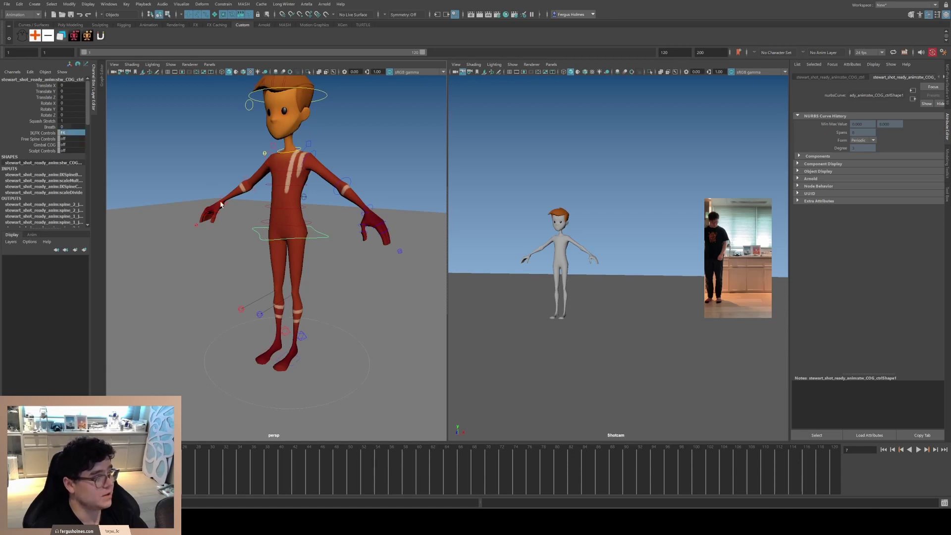
Examine the FK spine controls around the character's torso and hips, both close up and with the whole body in view
{"action": "scroll", "coordinate": [279, 183], "scroll_direction": "up", "scroll_amount": 2}
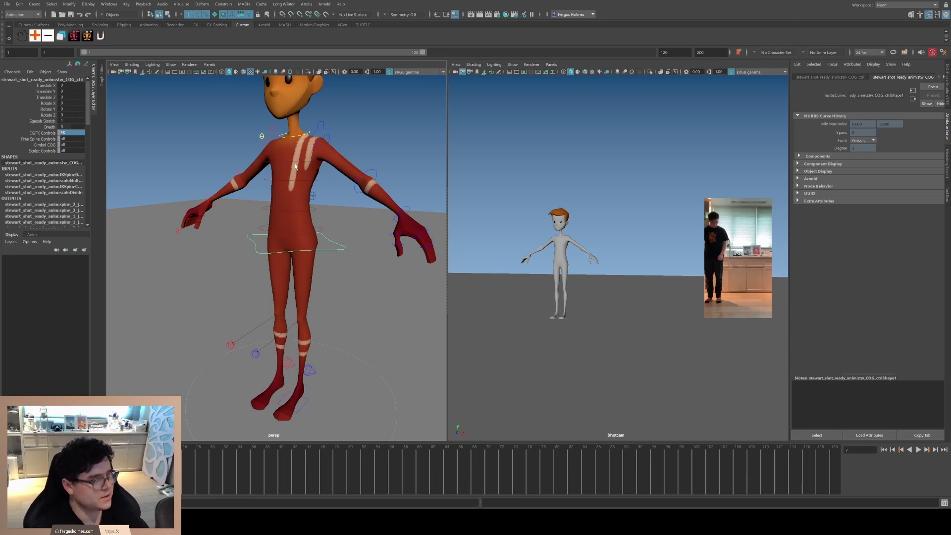
{"action": "right_click_drag", "start_coordinate": [284, 162], "coordinate": [301, 165], "text": "alt"}
{"action": "middle_click_drag", "start_coordinate": [300, 166], "coordinate": [305, 179], "text": "alt"}
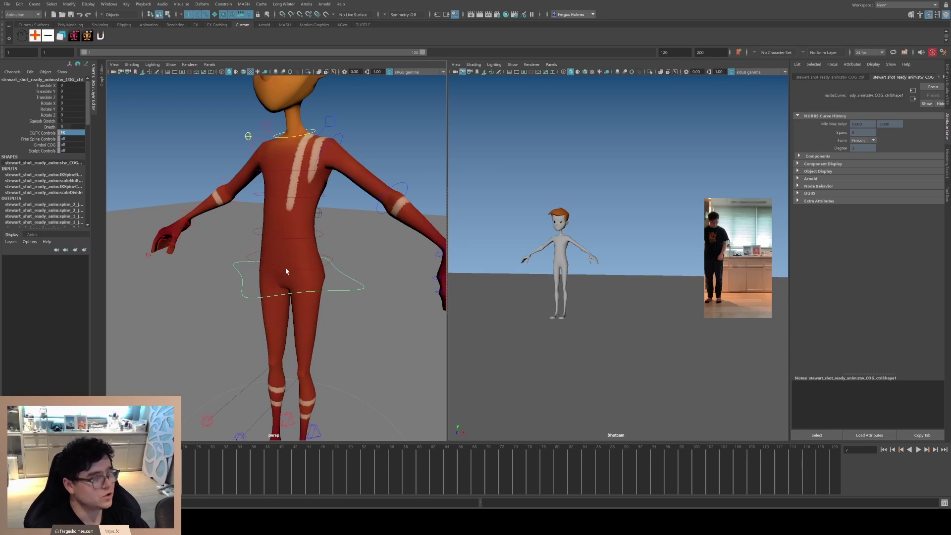
{"action": "scroll", "coordinate": [290, 265], "scroll_direction": "down", "scroll_amount": 4}
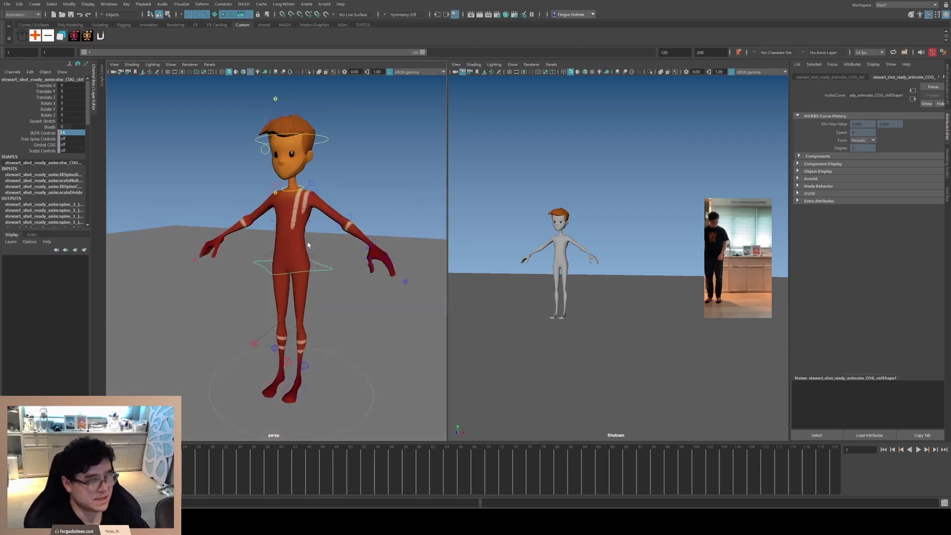
{"action": "scroll", "coordinate": [296, 251], "scroll_direction": "up", "scroll_amount": 4}
{"action": "left_click", "coordinate": [333, 219]}
{"action": "left_click_drag", "start_coordinate": [331, 216], "coordinate": [318, 213], "text": "alt"}
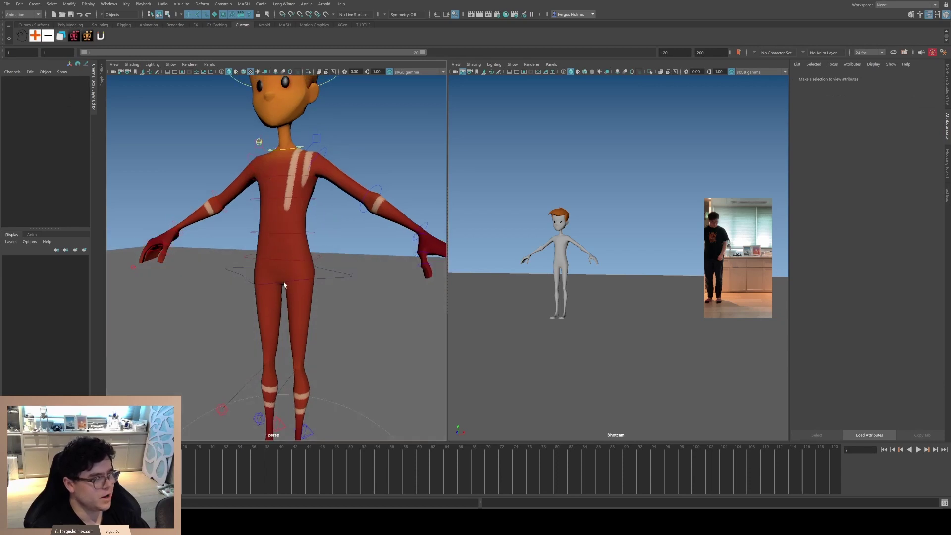
{"action": "scroll", "coordinate": [283, 285], "scroll_direction": "down", "scroll_amount": 5}
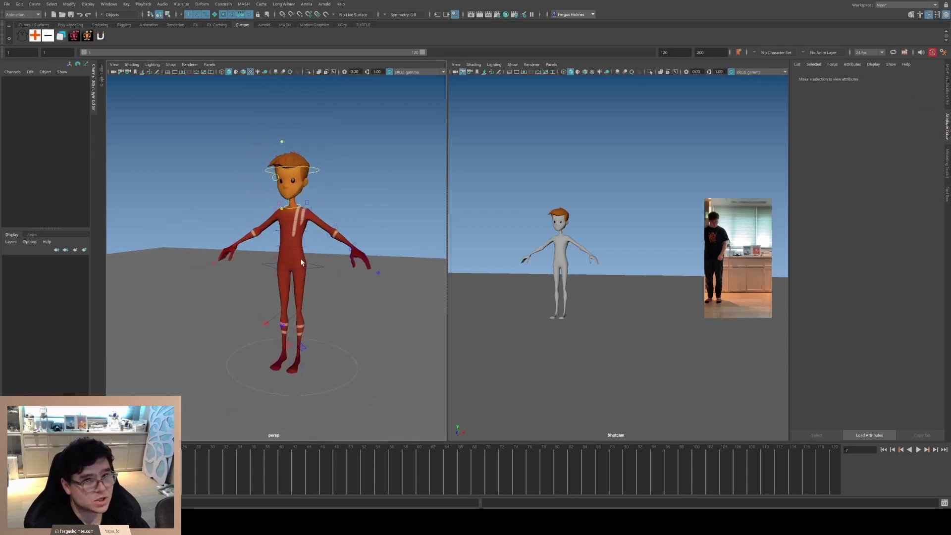
{"action": "scroll", "coordinate": [302, 262], "scroll_direction": "up", "scroll_amount": 4}
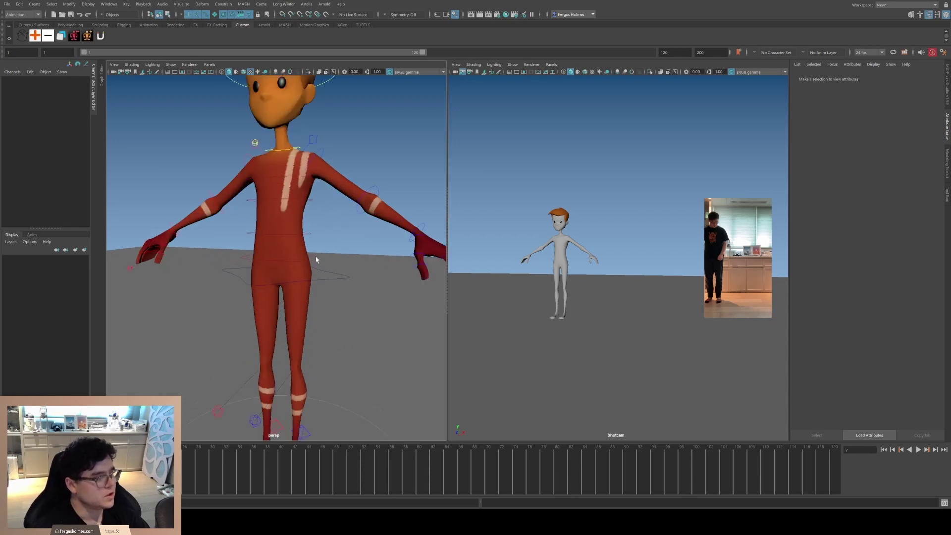
Shift the COG control slightly along X and tilt it sideways in the perspective view
{"action": "middle_click_drag", "start_coordinate": [316, 258], "coordinate": [328, 255], "text": "alt"}
{"action": "left_click", "coordinate": [338, 261]}
{"action": "left_click_drag", "start_coordinate": [338, 261], "coordinate": [322, 277], "text": "alt"}
{"action": "key", "text": "e"}
{"action": "key", "text": "w"}
{"action": "key", "text": "e"}
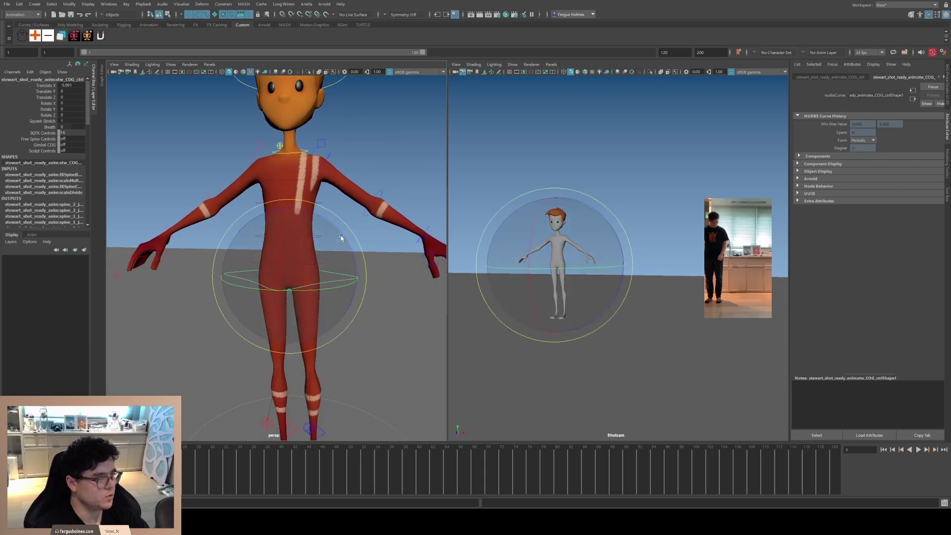
{"action": "left_click_drag", "start_coordinate": [342, 239], "coordinate": [332, 232]}
Select all FK spine controls from hip to shoulder and rotate them together to bend the torso sideways, then deselect them
{"action": "left_click", "coordinate": [324, 256]}
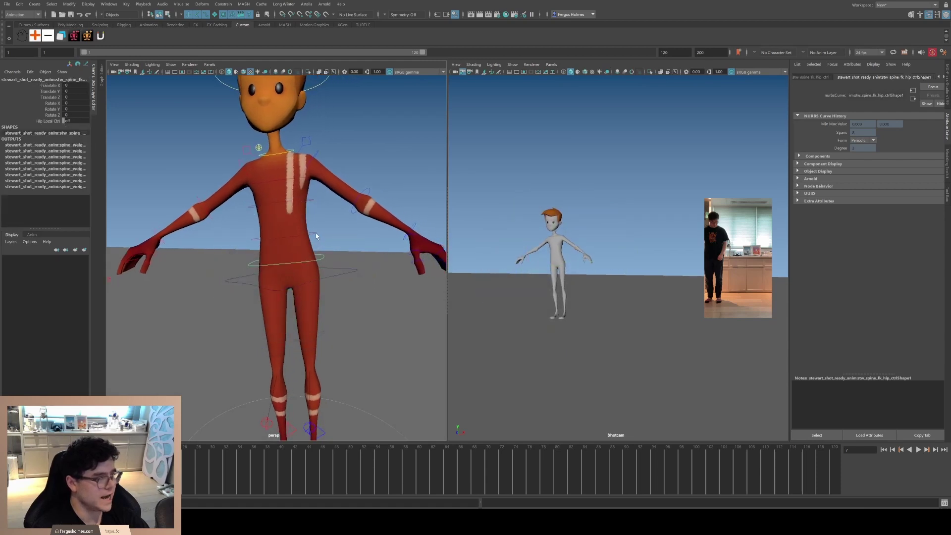
{"action": "left_click", "coordinate": [306, 180]}
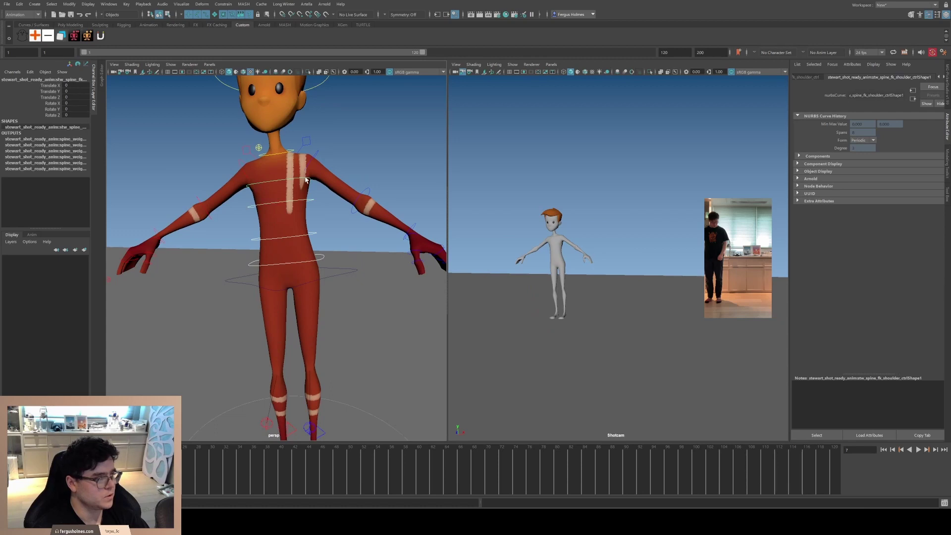
{"action": "key", "text": "e"}
{"action": "left_click_drag", "start_coordinate": [345, 191], "coordinate": [345, 201]}
{"action": "left_click", "coordinate": [300, 248]}
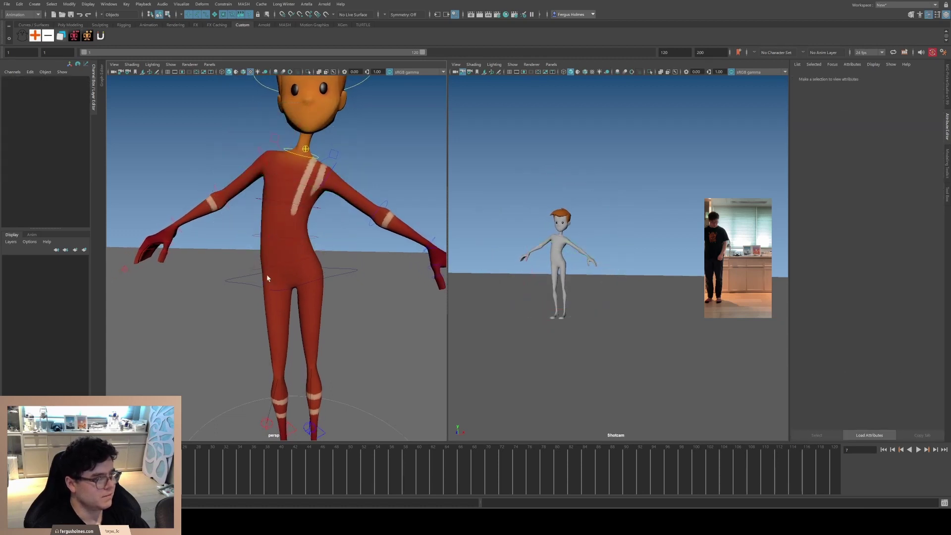
Examine the curve of the bent spine, both on the torso and across the whole figure
{"action": "key", "text": "f"}
{"action": "scroll", "coordinate": [292, 259], "scroll_direction": "up", "scroll_amount": 4}
{"action": "scroll", "coordinate": [292, 258], "scroll_direction": "down", "scroll_amount": 1}
{"action": "middle_click_drag", "start_coordinate": [293, 258], "coordinate": [296, 247], "text": "alt"}
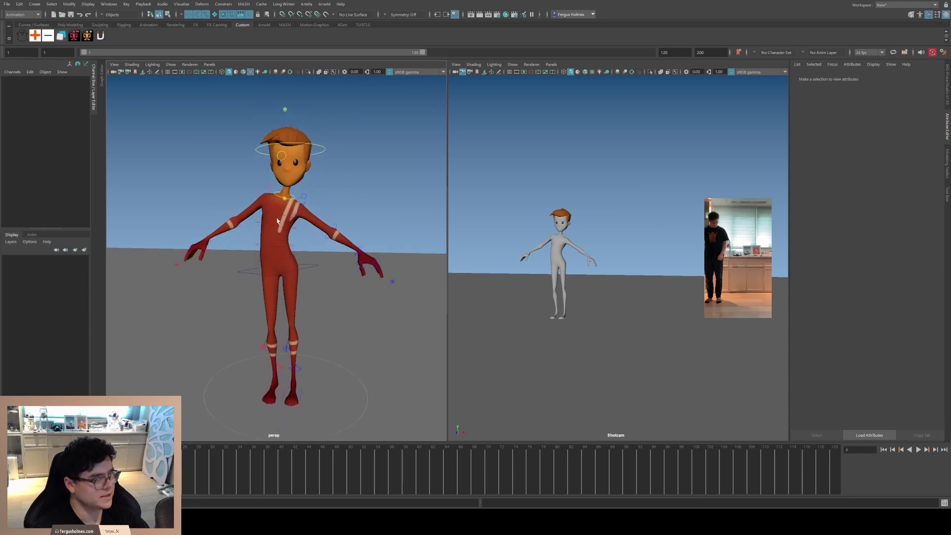
{"action": "scroll", "coordinate": [280, 266], "scroll_direction": "up", "scroll_amount": 3}
{"action": "scroll", "coordinate": [283, 262], "scroll_direction": "down", "scroll_amount": 3}
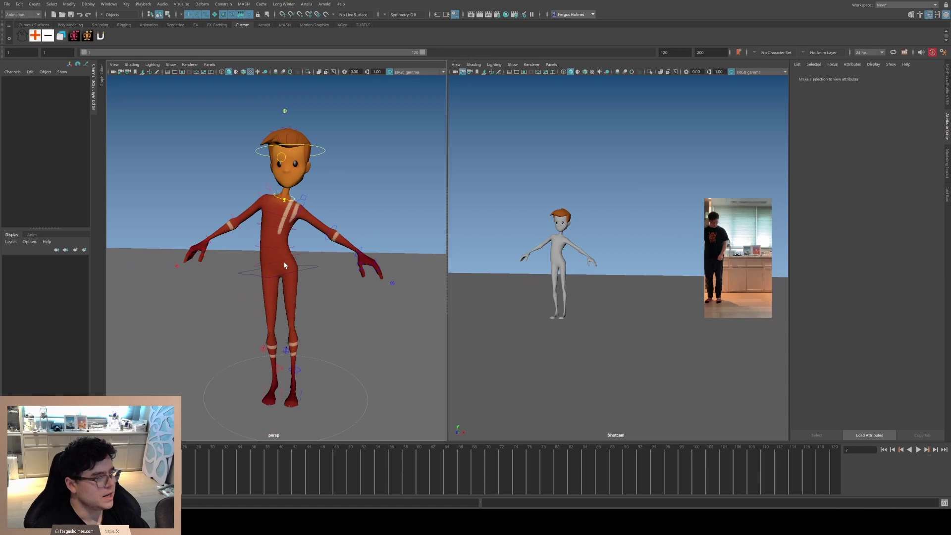
{"action": "scroll", "coordinate": [286, 263], "scroll_direction": "down", "scroll_amount": 3}
{"action": "left_click_drag", "start_coordinate": [296, 246], "coordinate": [292, 251], "text": "alt"}
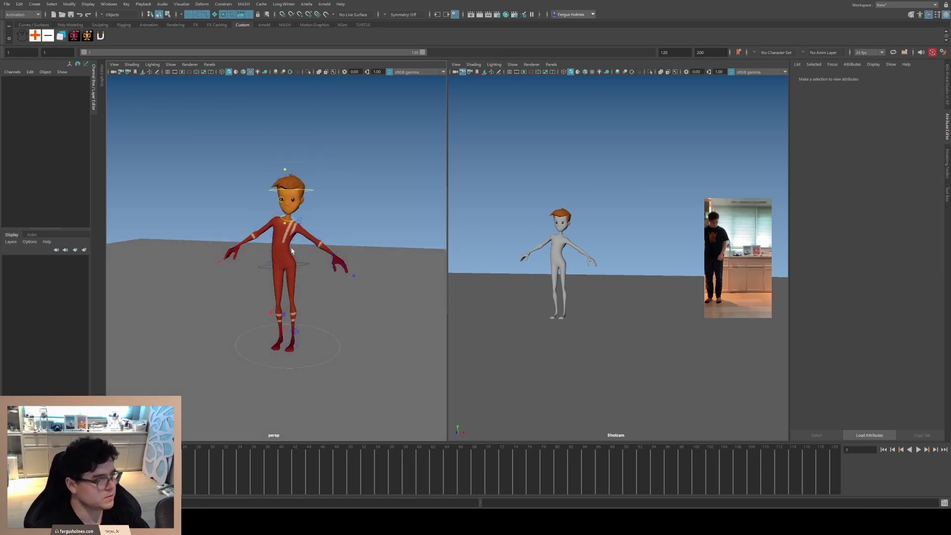
Enlarge the perspective view and reset translation and rotation of the COG and all FK spine controls to 0
{"action": "key", "text": "space"}
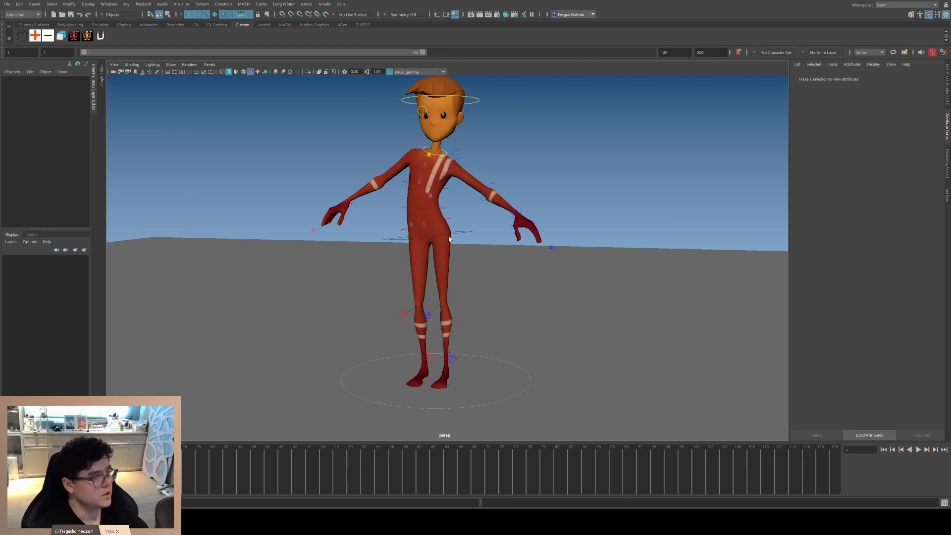
{"action": "scroll", "coordinate": [453, 236], "scroll_direction": "up", "scroll_amount": 2}
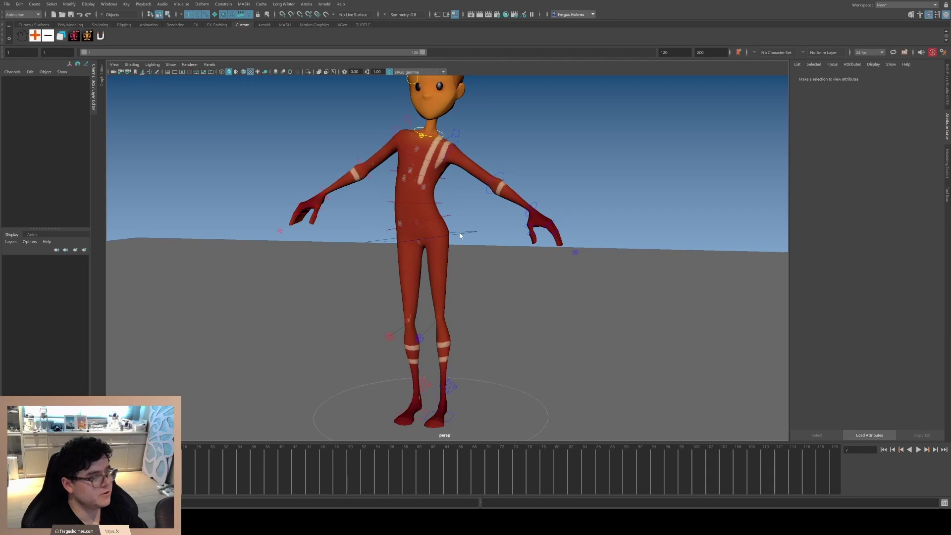
{"action": "left_click", "coordinate": [460, 236]}
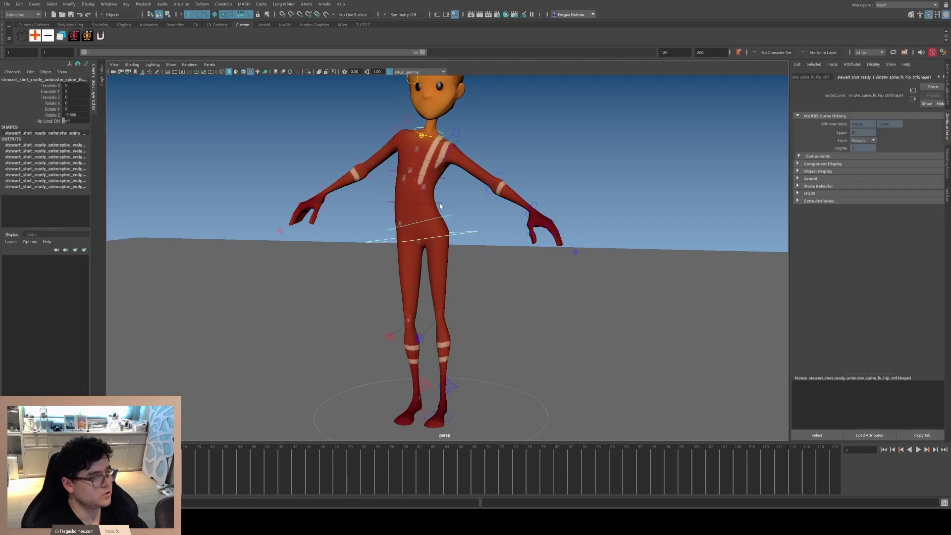
{"action": "left_click", "coordinate": [444, 177]}
{"action": "left_click", "coordinate": [443, 166]}
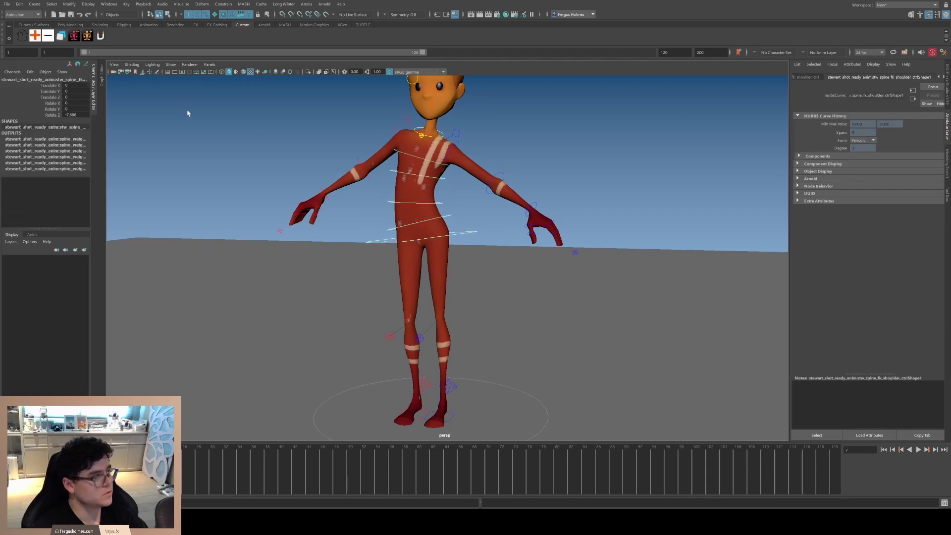
{"action": "left_click_drag", "start_coordinate": [70, 85], "coordinate": [70, 115]}
{"action": "type", "text": "0"}
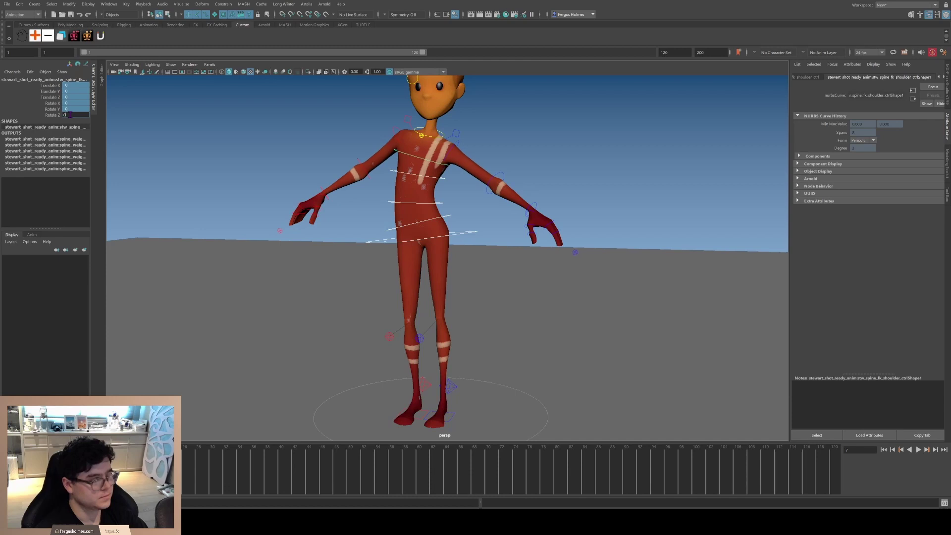
{"action": "key", "text": "Return"}
{"action": "left_click_drag", "start_coordinate": [366, 182], "coordinate": [372, 177], "text": "alt"}
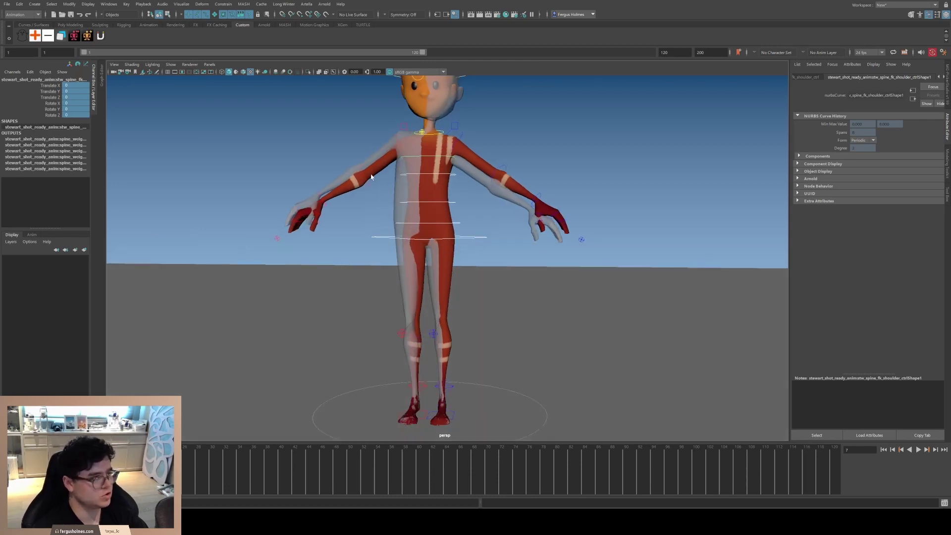
Rotate the hip FK spine control about 1.4 degrees in X, then try a Z rotation and undo it
{"action": "left_click", "coordinate": [498, 225]}
{"action": "left_click_drag", "start_coordinate": [462, 225], "coordinate": [459, 233], "text": "alt"}
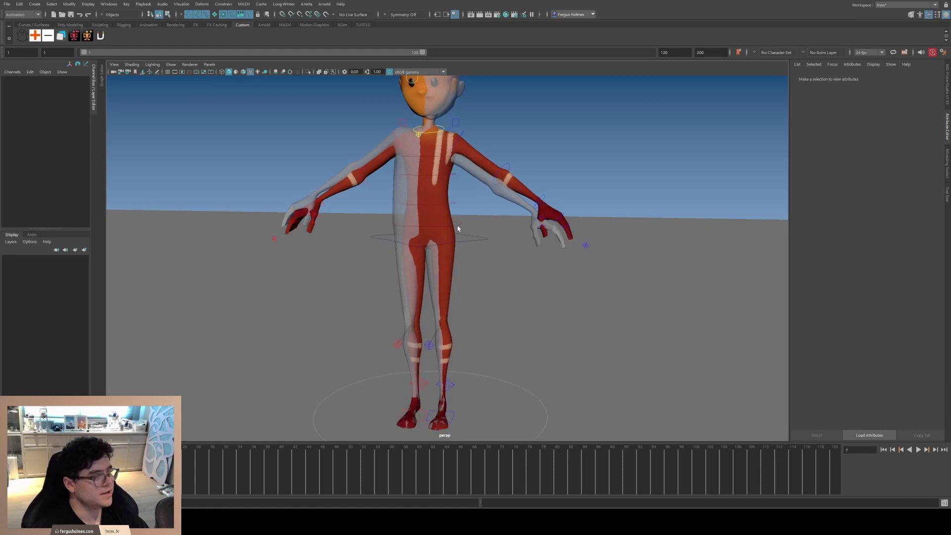
{"action": "left_click", "coordinate": [437, 224]}
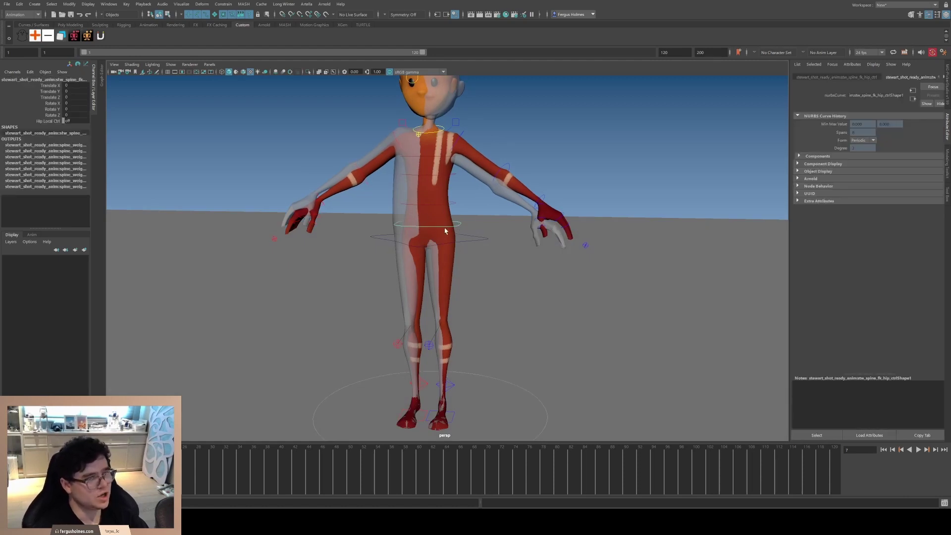
{"action": "key", "text": "e"}
{"action": "mouse_move", "coordinate": [415, 227]}
{"action": "left_mouse_down"}
{"action": "mouse_move", "coordinate": [420, 210]}
{"action": "mouse_move", "coordinate": [417, 223]}
{"action": "left_mouse_up"}
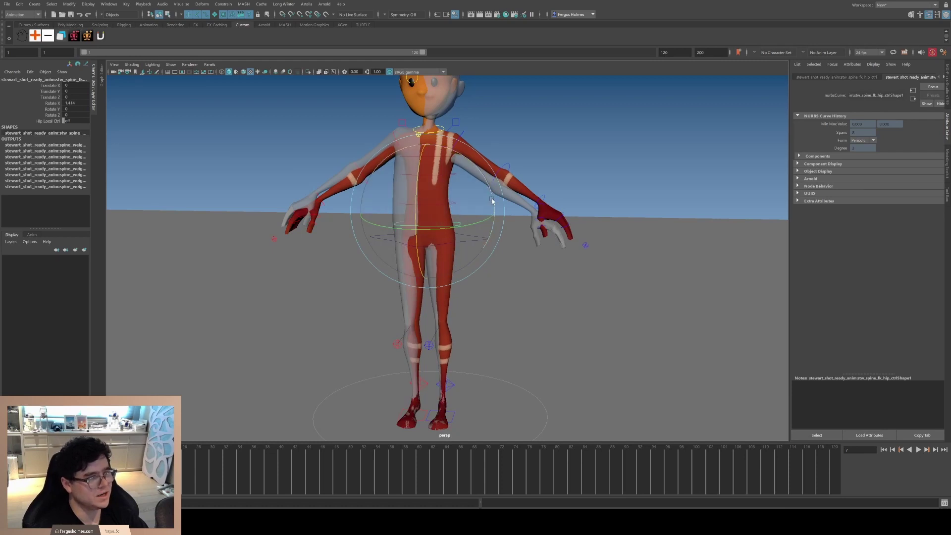
{"action": "mouse_move", "coordinate": [492, 200]}
{"action": "left_mouse_down"}
{"action": "mouse_move", "coordinate": [490, 227]}
{"action": "mouse_move", "coordinate": [478, 182]}
{"action": "mouse_move", "coordinate": [484, 205]}
{"action": "left_mouse_up"}
{"action": "key", "text": "ctrl+z"}
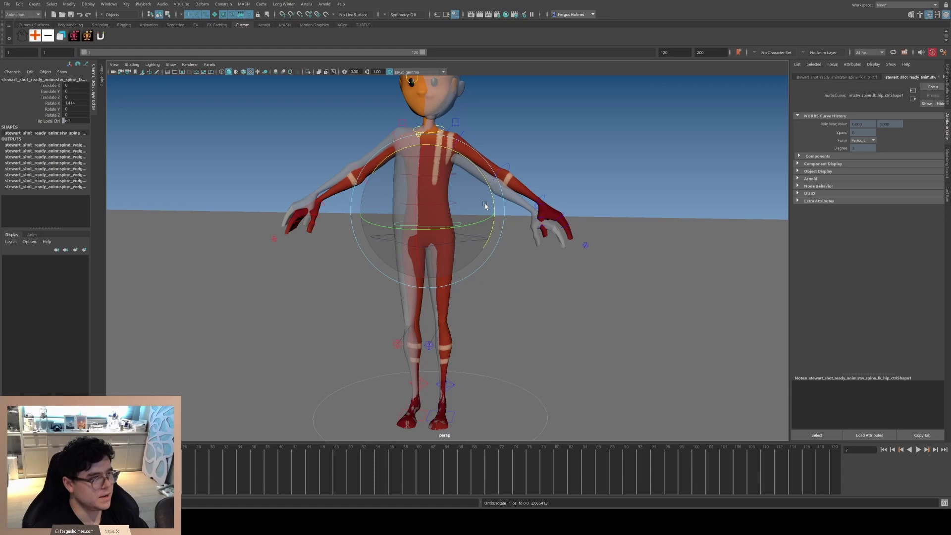
Select the COG control and examine its move pivot from the front and from an angle
{"action": "key", "text": "q"}
{"action": "scroll", "coordinate": [491, 297], "scroll_direction": "up", "scroll_amount": 1}
{"action": "left_click", "coordinate": [467, 237]}
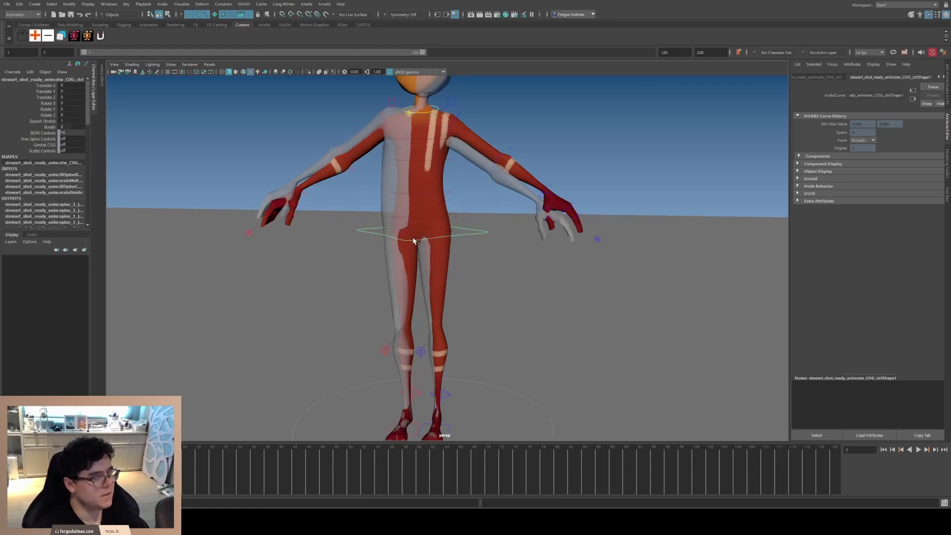
{"action": "scroll", "coordinate": [544, 218], "scroll_direction": "up", "scroll_amount": 3}
{"action": "key", "text": "w"}
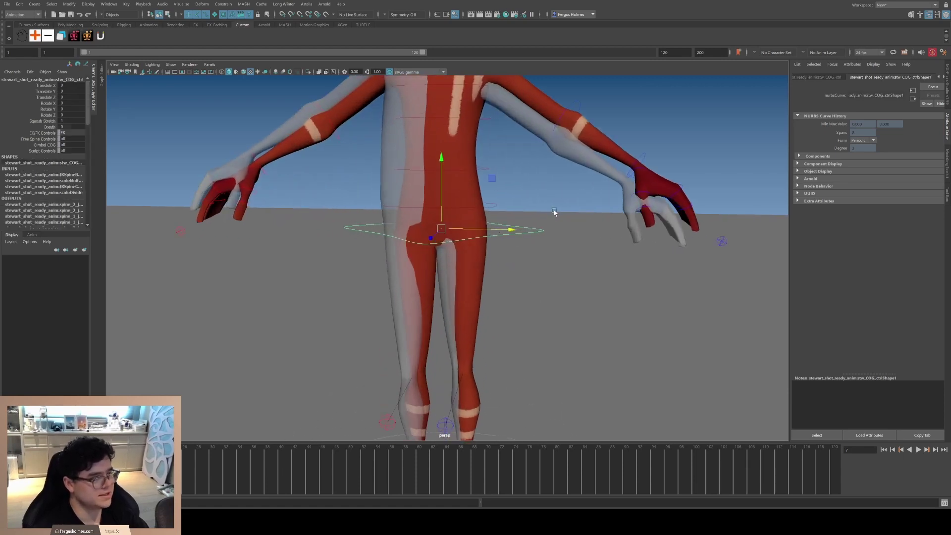
{"action": "left_click_drag", "start_coordinate": [554, 213], "coordinate": [483, 262], "text": "alt"}
{"action": "left_click_drag", "start_coordinate": [429, 237], "coordinate": [426, 268], "text": "alt"}
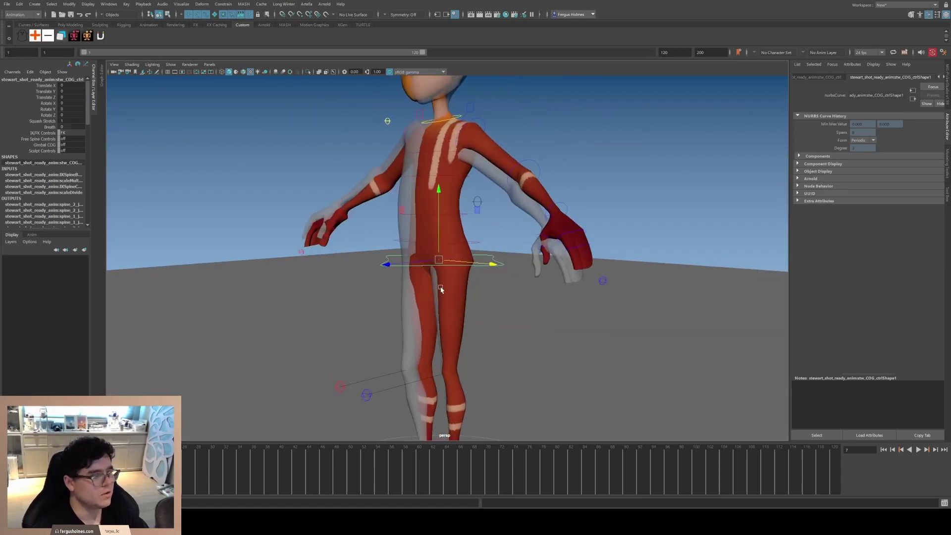
{"action": "scroll", "coordinate": [443, 288], "scroll_direction": "up", "scroll_amount": 2}
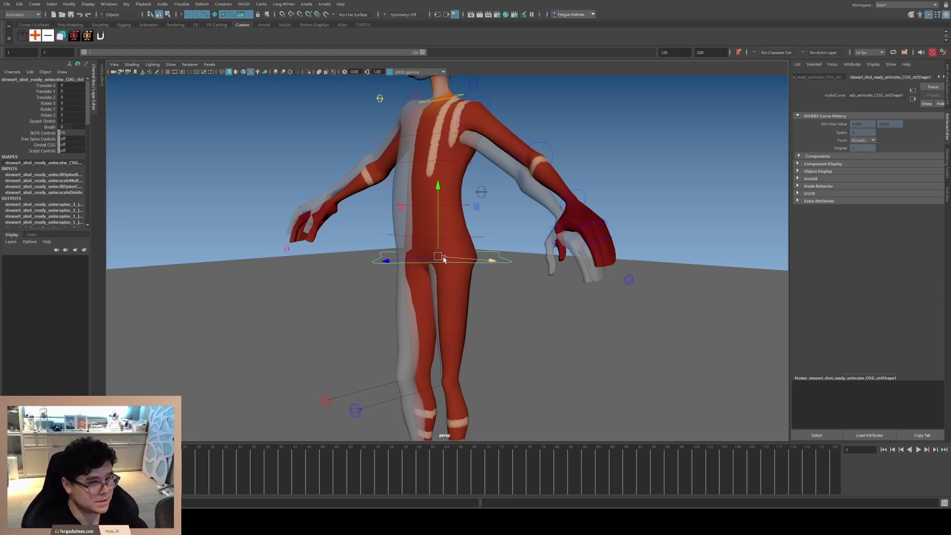
Rotate the hip FK spine control freely to tilt the pelvis sideways, about 14.7 degrees in Z
{"action": "left_click", "coordinate": [384, 232]}
{"action": "key", "text": "e"}
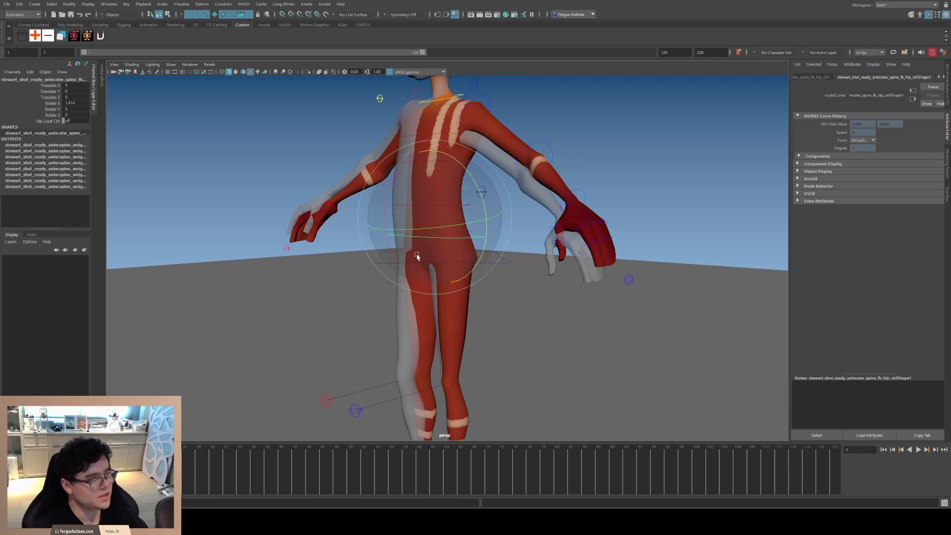
{"action": "left_click_drag", "start_coordinate": [386, 243], "coordinate": [509, 274]}
{"action": "key", "text": "q"}
{"action": "right_click_drag", "start_coordinate": [362, 248], "coordinate": [451, 276], "text": "alt"}
Compare the COG control's pivot with the tilted hip FK spine control by selecting each in turn
{"action": "left_click", "coordinate": [485, 266]}
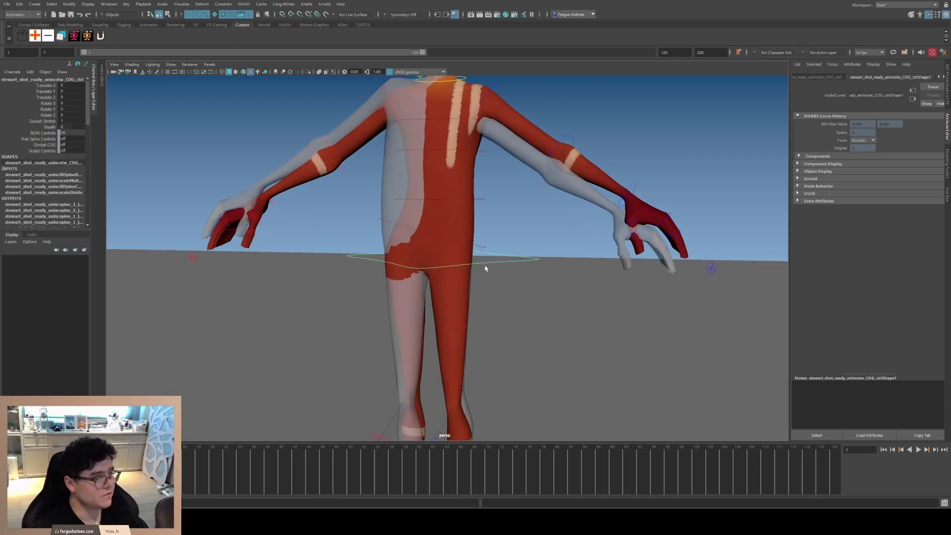
{"action": "key", "text": "w"}
{"action": "scroll", "coordinate": [438, 258], "scroll_direction": "up", "scroll_amount": 3}
{"action": "left_click_drag", "start_coordinate": [444, 256], "coordinate": [453, 257], "text": "alt"}
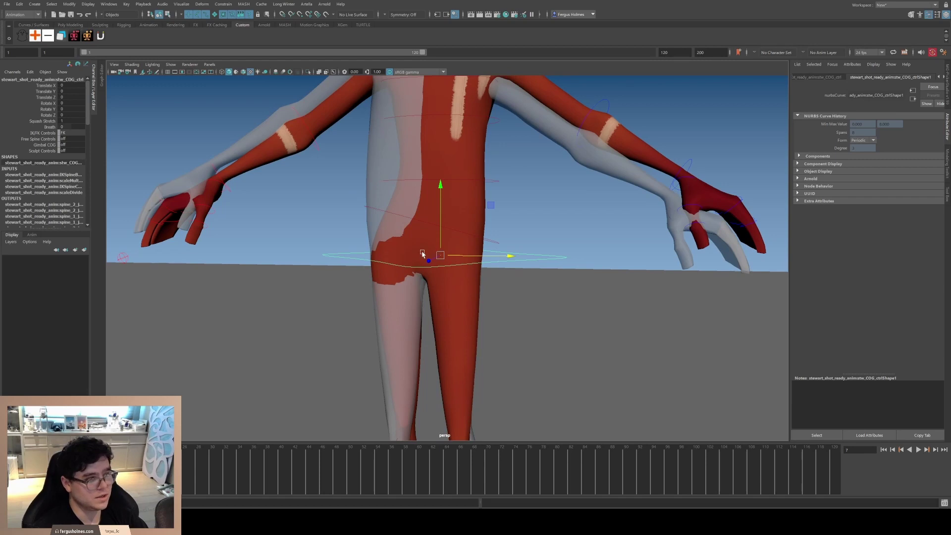
{"action": "key", "text": "q"}
{"action": "left_click", "coordinate": [452, 233]}
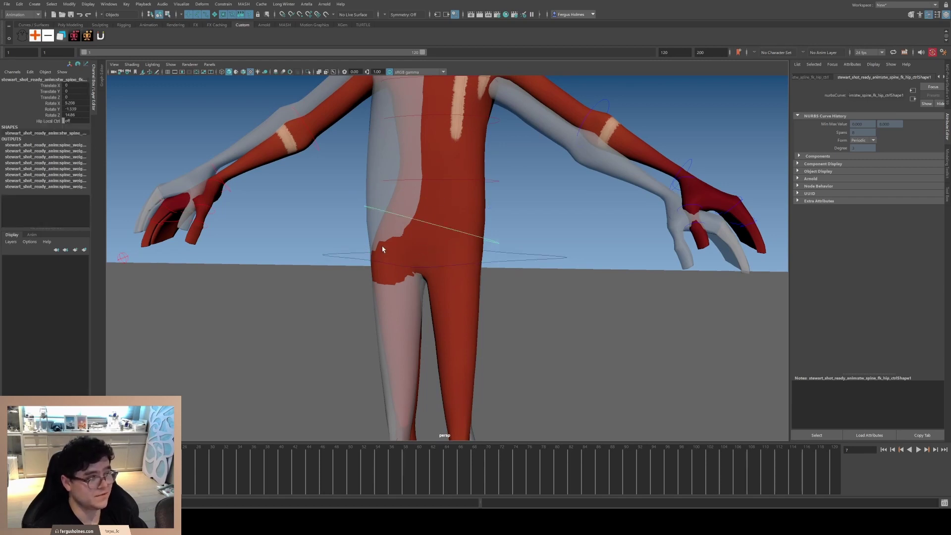
Reset the hip FK spine control's X, Y and Z rotation to 0
{"action": "scroll", "coordinate": [446, 253], "scroll_direction": "down", "scroll_amount": 3}
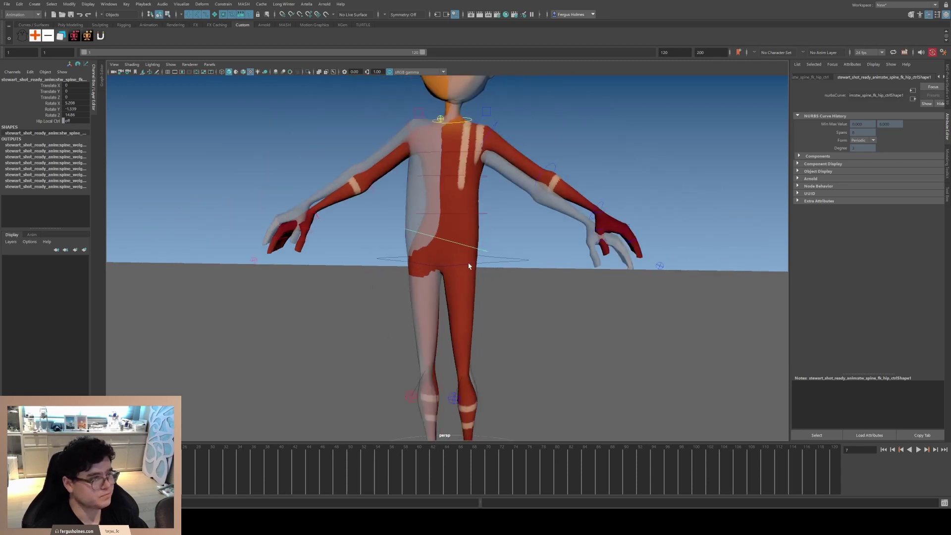
{"action": "left_click_drag", "start_coordinate": [74, 102], "coordinate": [77, 115]}
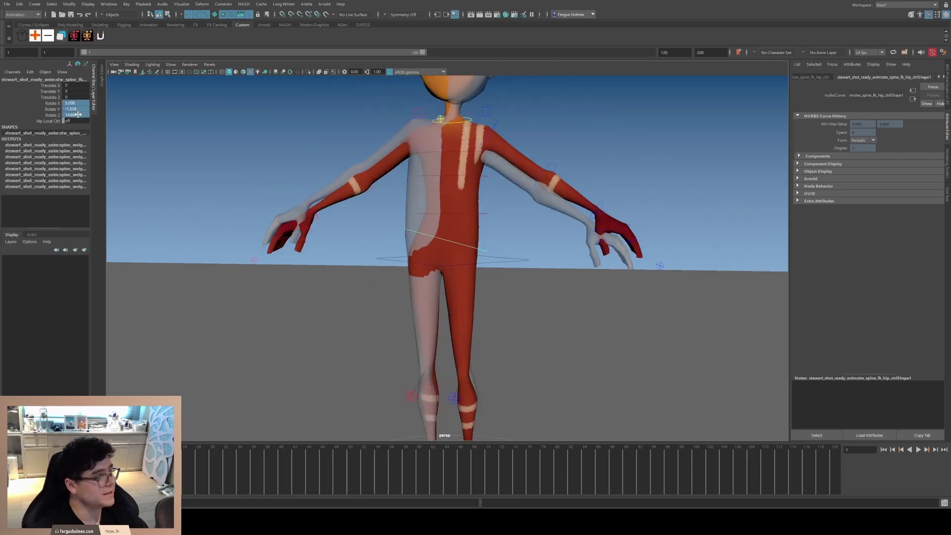
{"action": "type", "text": "0"}
{"action": "key", "text": "Return"}
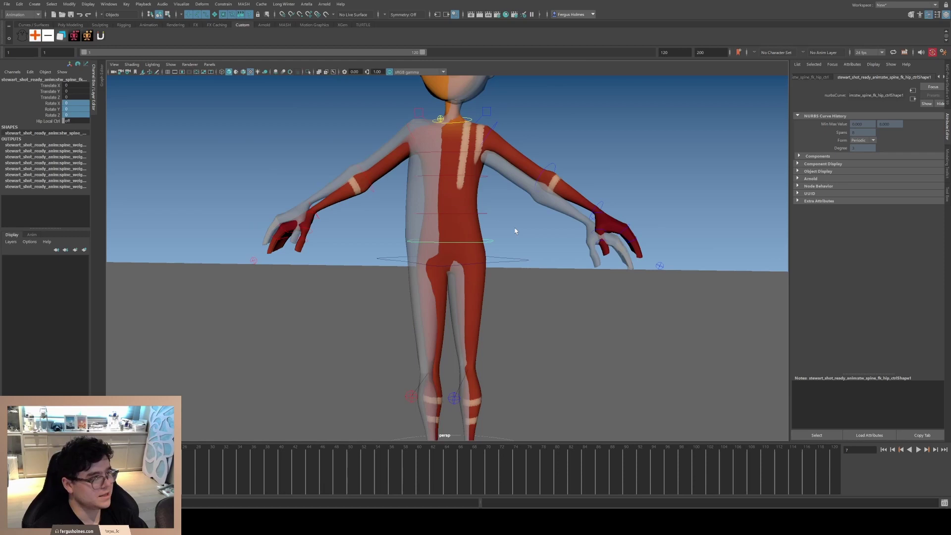
Put the hip FK spine control on a new red display layer named UnneededGeo and hide that layer
{"action": "left_click", "coordinate": [490, 244]}
{"action": "left_click", "coordinate": [490, 242]}
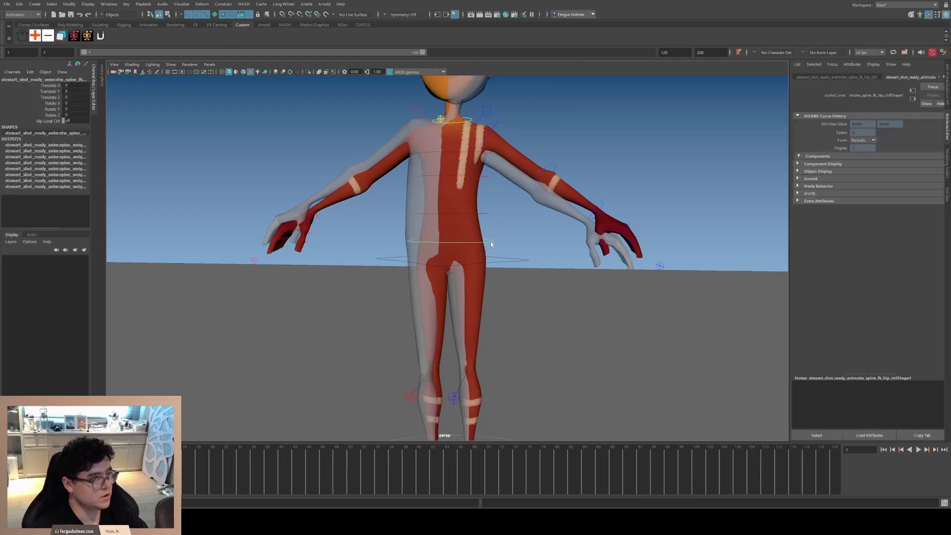
{"action": "left_click", "coordinate": [84, 249]}
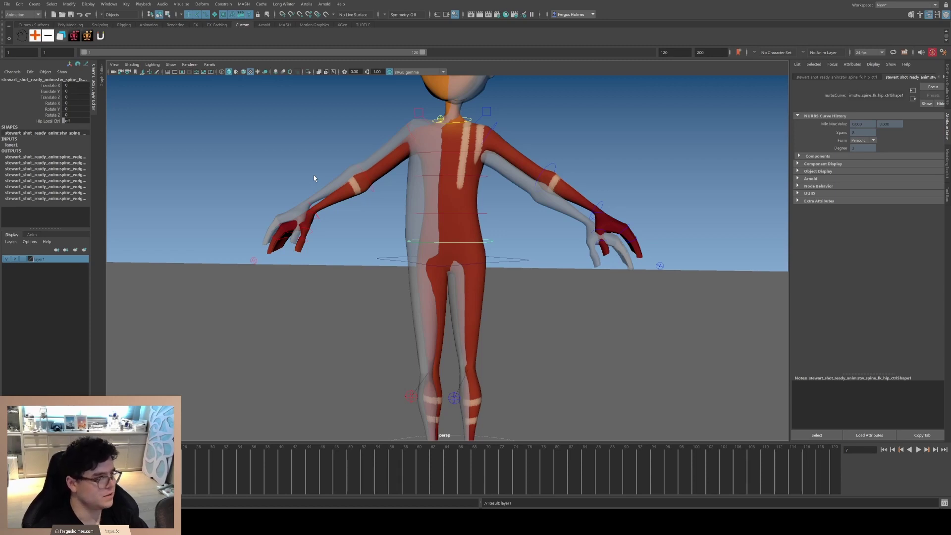
{"action": "left_click", "coordinate": [401, 239]}
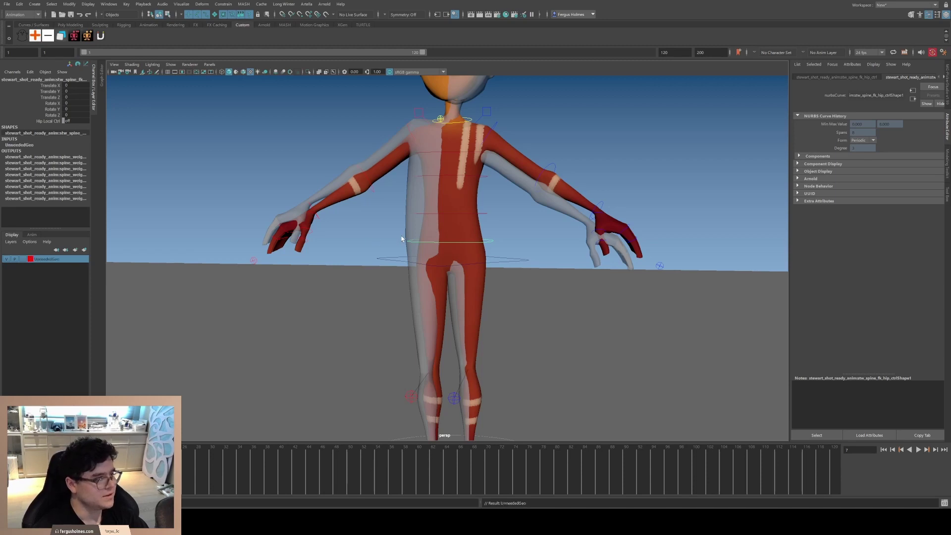
{"action": "left_click", "coordinate": [6, 259]}
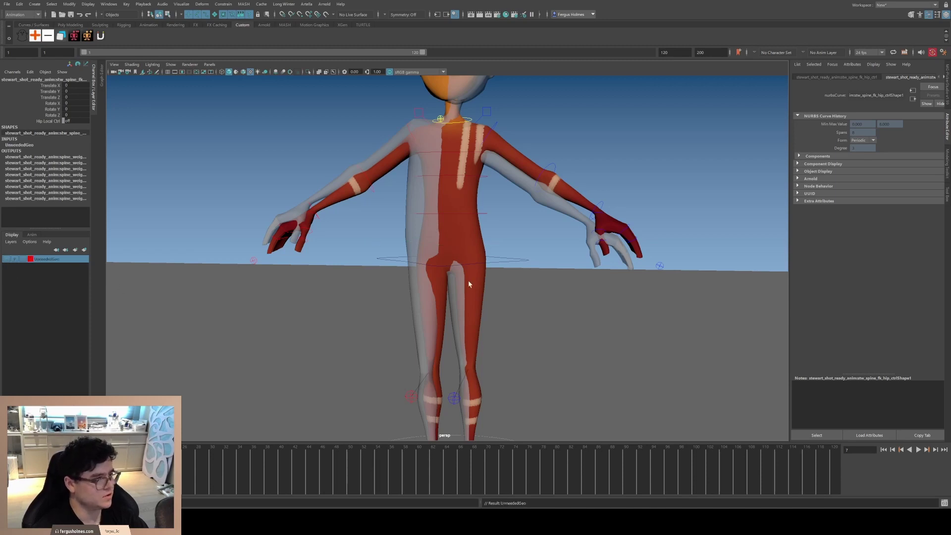
{"action": "left_click", "coordinate": [506, 226]}
Move the COG control sideways in X toward one leg and slightly down in Y
{"action": "scroll", "coordinate": [508, 232], "scroll_direction": "down", "scroll_amount": 3}
{"action": "middle_click_drag", "start_coordinate": [509, 234], "coordinate": [461, 248], "text": "alt"}
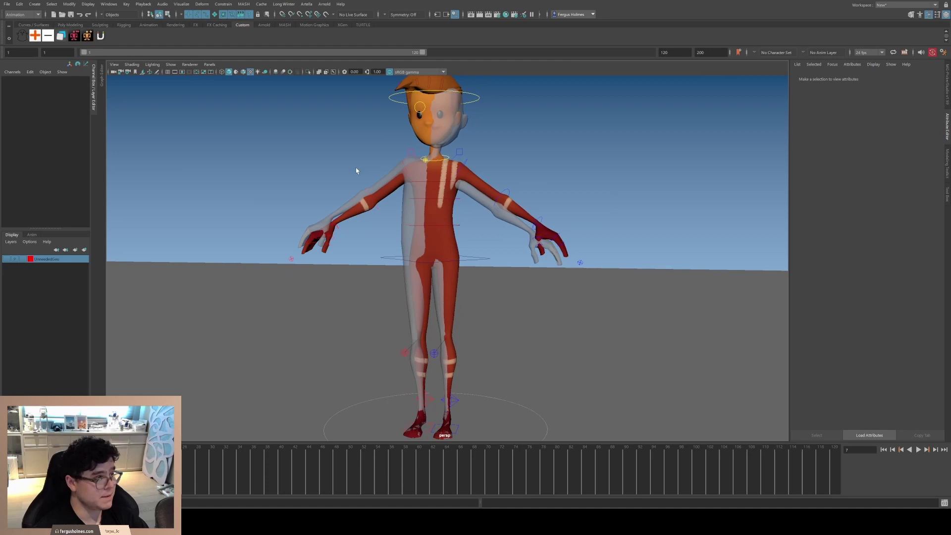
{"action": "scroll", "coordinate": [442, 271], "scroll_direction": "up", "scroll_amount": 3}
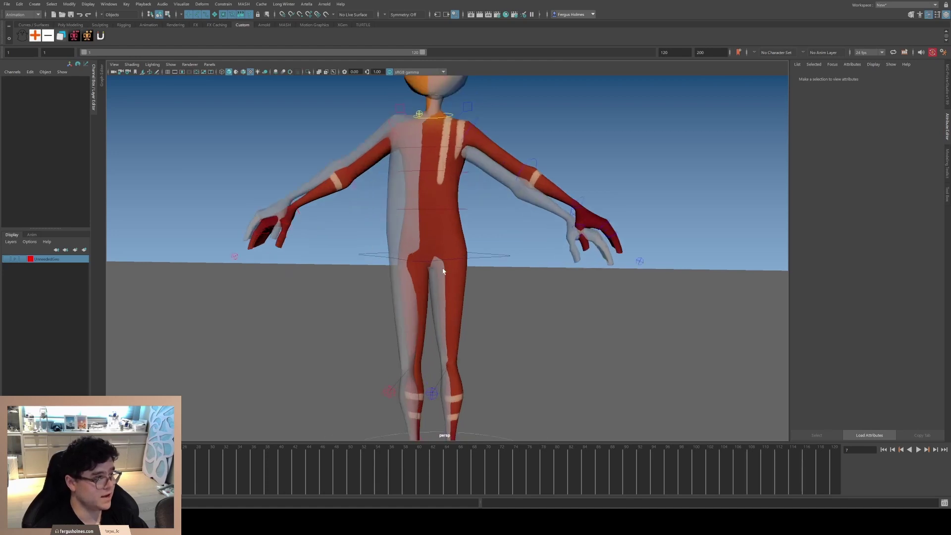
{"action": "scroll", "coordinate": [451, 262], "scroll_direction": "up", "scroll_amount": 3}
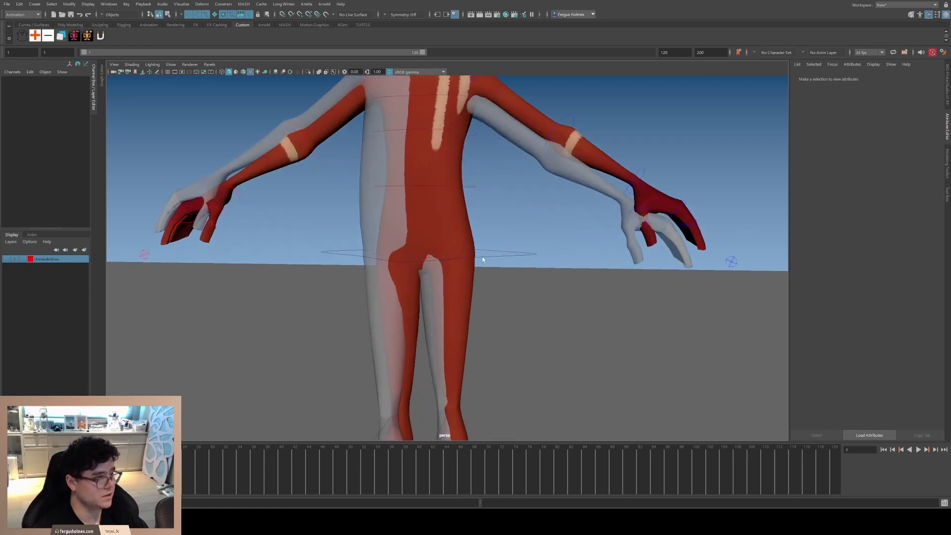
{"action": "left_click", "coordinate": [482, 257]}
{"action": "middle_click_drag", "start_coordinate": [488, 255], "coordinate": [518, 256], "text": "alt"}
{"action": "key", "text": "w"}
{"action": "left_click_drag", "start_coordinate": [507, 259], "coordinate": [496, 259]}
{"action": "middle_click_drag", "start_coordinate": [428, 424], "coordinate": [460, 346], "text": "alt"}
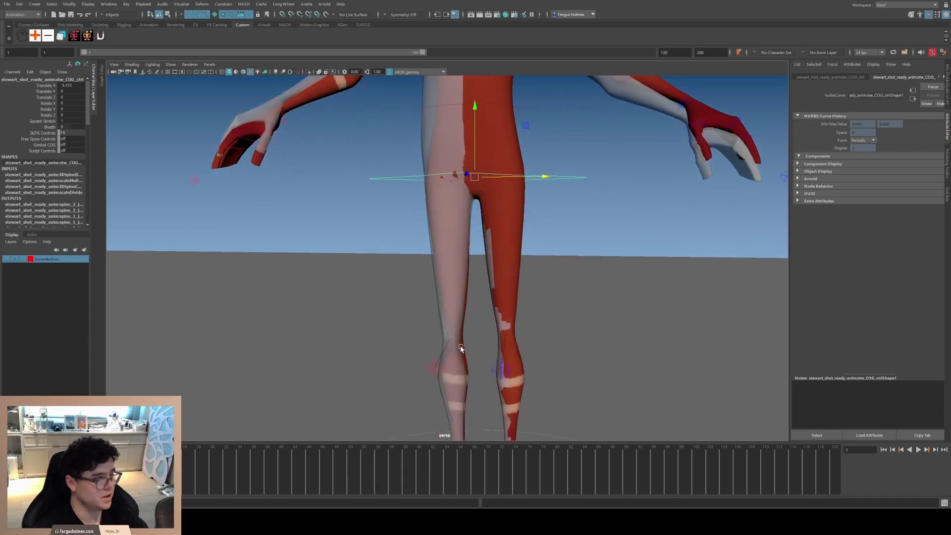
{"action": "middle_click_drag", "start_coordinate": [473, 270], "coordinate": [477, 333], "text": "alt"}
{"action": "left_click_drag", "start_coordinate": [478, 213], "coordinate": [478, 217]}
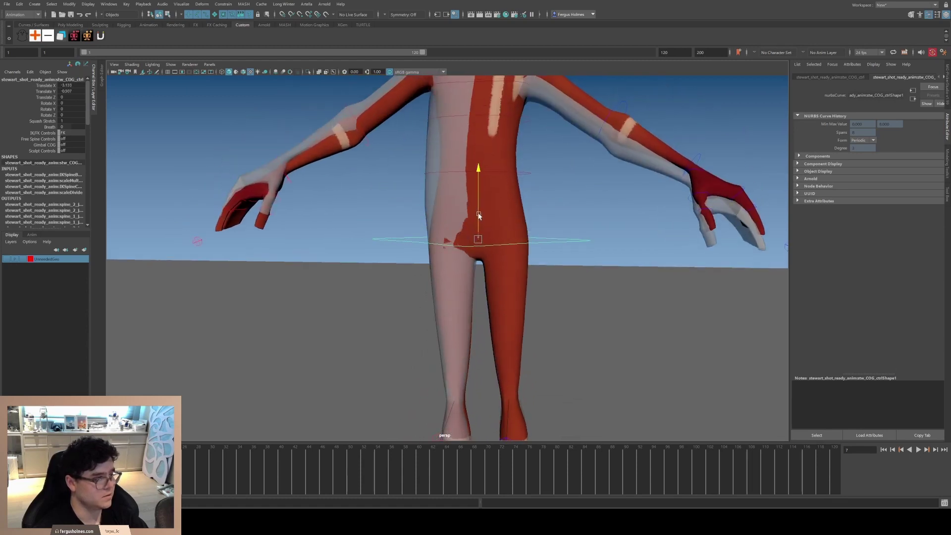
{"action": "left_click_drag", "start_coordinate": [548, 240], "coordinate": [545, 240]}
{"action": "middle_click_drag", "start_coordinate": [516, 232], "coordinate": [515, 281], "text": "alt"}
Tilt the COG in Z and counter-rotate the FK spine, with the lower spine control at about -16 degrees in Z
{"action": "key", "text": "e"}
{"action": "left_click_drag", "start_coordinate": [522, 242], "coordinate": [523, 217]}
{"action": "left_click", "coordinate": [503, 215]}
{"action": "key", "text": "q"}
{"action": "left_click", "coordinate": [511, 173]}
{"action": "key", "text": "e"}
{"action": "key", "text": "q"}
{"action": "left_click", "coordinate": [512, 227]}
{"action": "key", "text": "e"}
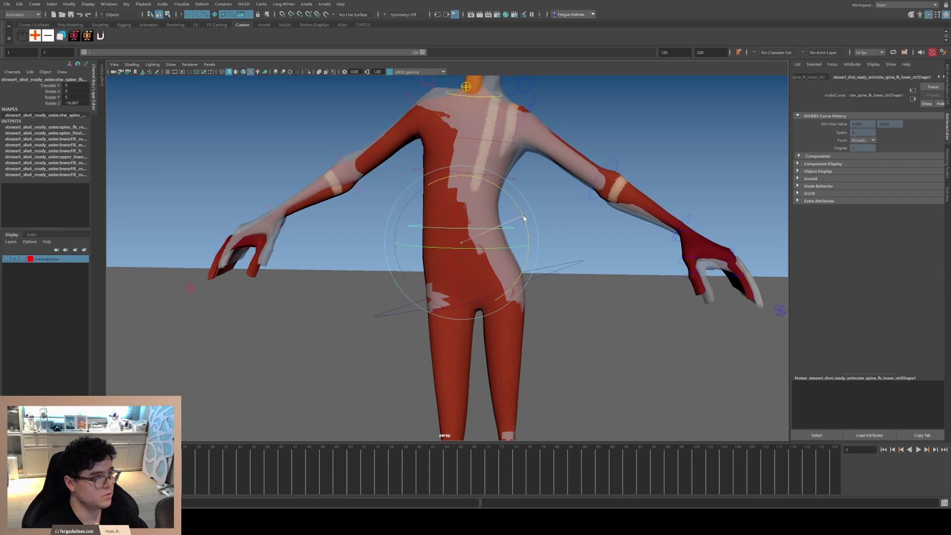
Reduce the COG control's tilt to about 14.4 degrees in Z
{"action": "key", "text": "q"}
{"action": "left_click", "coordinate": [541, 267]}
{"action": "left_click", "coordinate": [539, 270]}
{"action": "key", "text": "e"}
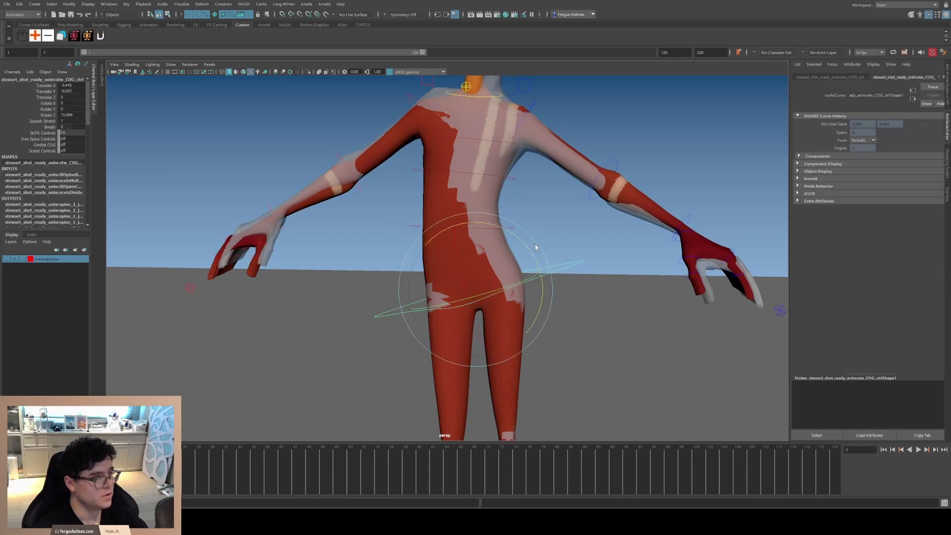
{"action": "left_click_drag", "start_coordinate": [540, 267], "coordinate": [525, 241]}
{"action": "key", "text": "q"}
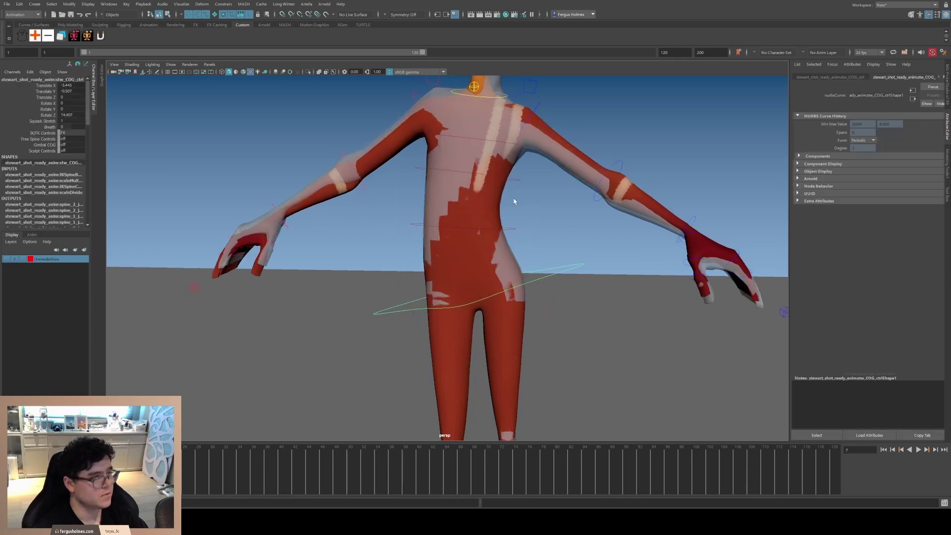
Refine the Z rotation of the FK spine control below the shoulders, and check the shoulder FK spine control
{"action": "left_click", "coordinate": [514, 183]}
{"action": "key", "text": "e"}
{"action": "left_click_drag", "start_coordinate": [515, 190], "coordinate": [530, 174]}
{"action": "key", "text": "q"}
{"action": "left_click", "coordinate": [514, 143]}
{"action": "key", "text": "e"}
{"action": "key", "text": "q"}
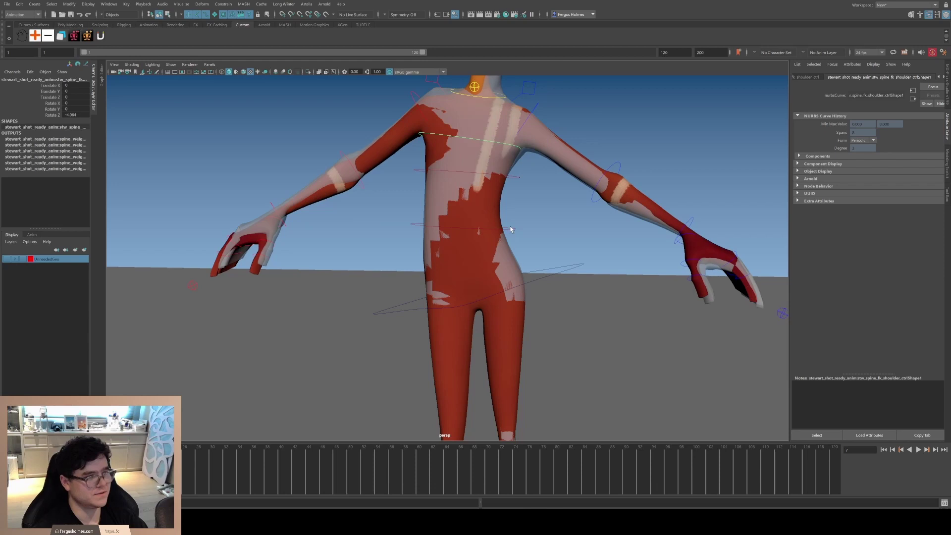
Rotate the lower FK spine control to about -17.7 degrees in Z and deselect it
{"action": "left_click", "coordinate": [514, 228]}
{"action": "key", "text": "e"}
{"action": "left_click_drag", "start_coordinate": [515, 227], "coordinate": [523, 215]}
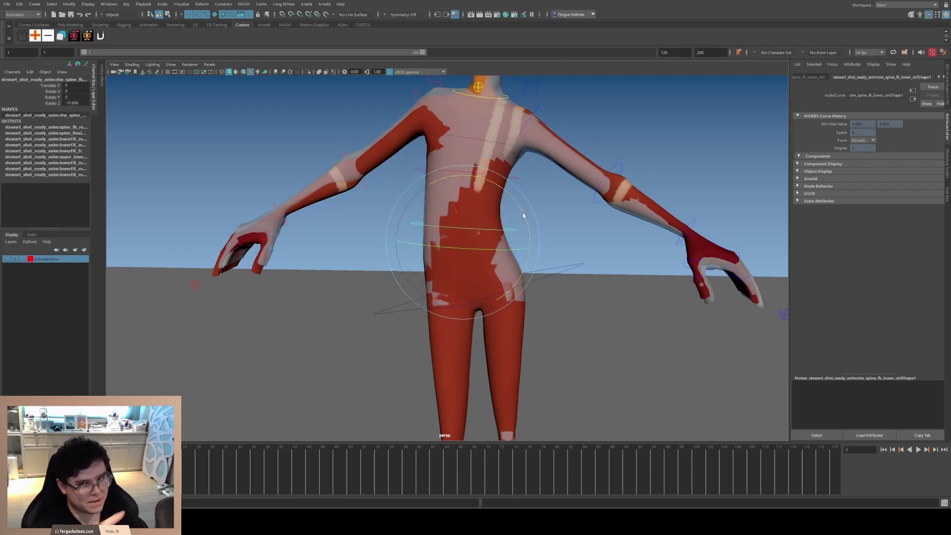
{"action": "key", "text": "q"}
{"action": "left_click", "coordinate": [601, 226]}
Raise the COG control slightly to about -0.23 in Y and deselect it
{"action": "scroll", "coordinate": [571, 247], "scroll_direction": "down", "scroll_amount": 3}
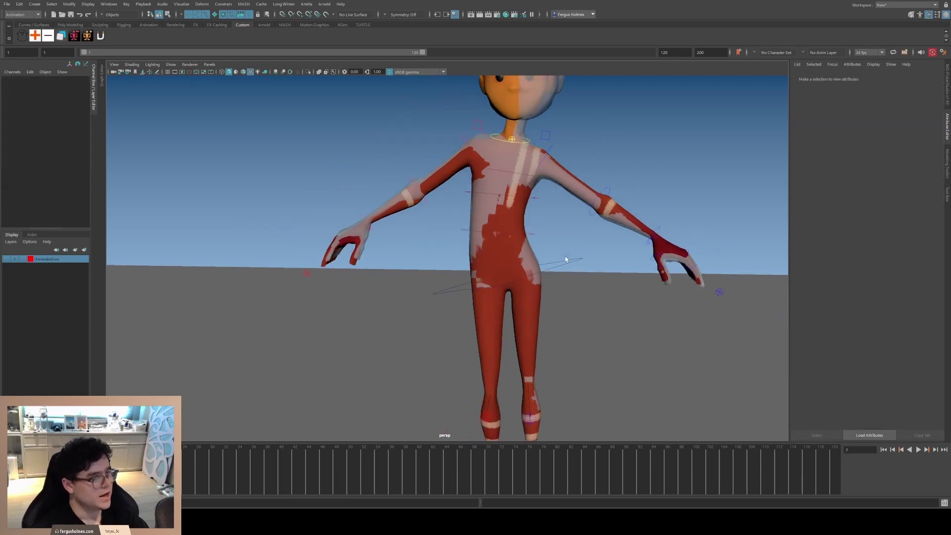
{"action": "left_click", "coordinate": [564, 262]}
{"action": "key", "text": "w"}
{"action": "left_click_drag", "start_coordinate": [502, 263], "coordinate": [503, 264]}
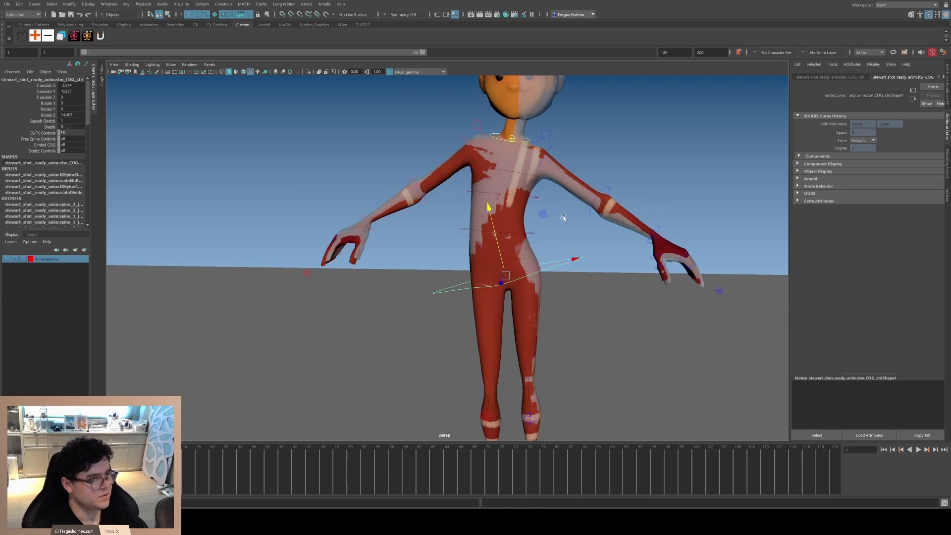
{"action": "left_click", "coordinate": [563, 219]}
Examine the tilted hips and curved spine across the whole figure
{"action": "scroll", "coordinate": [542, 236], "scroll_direction": "down", "scroll_amount": 4}
{"action": "left_click_drag", "start_coordinate": [542, 235], "coordinate": [491, 274], "text": "alt"}
{"action": "scroll", "coordinate": [539, 228], "scroll_direction": "up", "scroll_amount": 3}
{"action": "scroll", "coordinate": [529, 231], "scroll_direction": "down", "scroll_amount": 1}
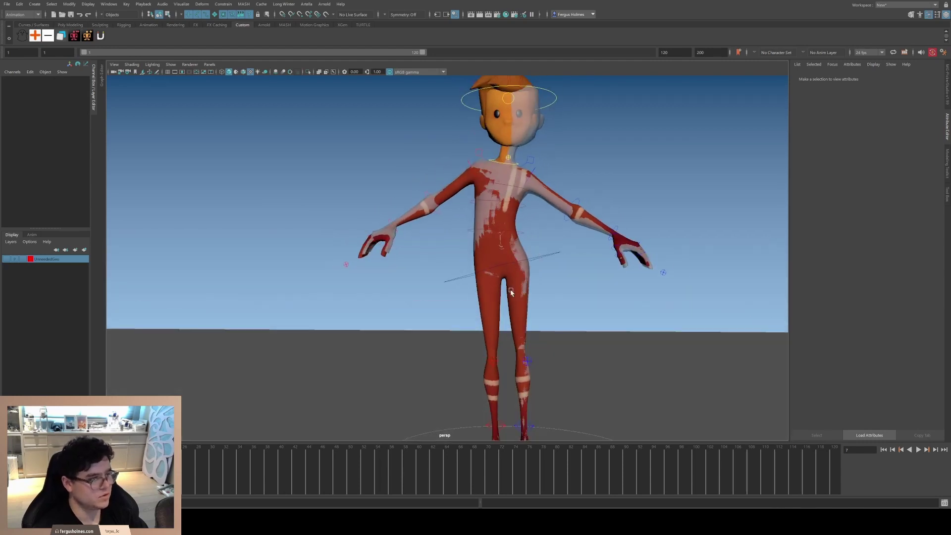
{"action": "scroll", "coordinate": [516, 301], "scroll_direction": "up", "scroll_amount": 3}
{"action": "scroll", "coordinate": [517, 302], "scroll_direction": "down", "scroll_amount": 3}
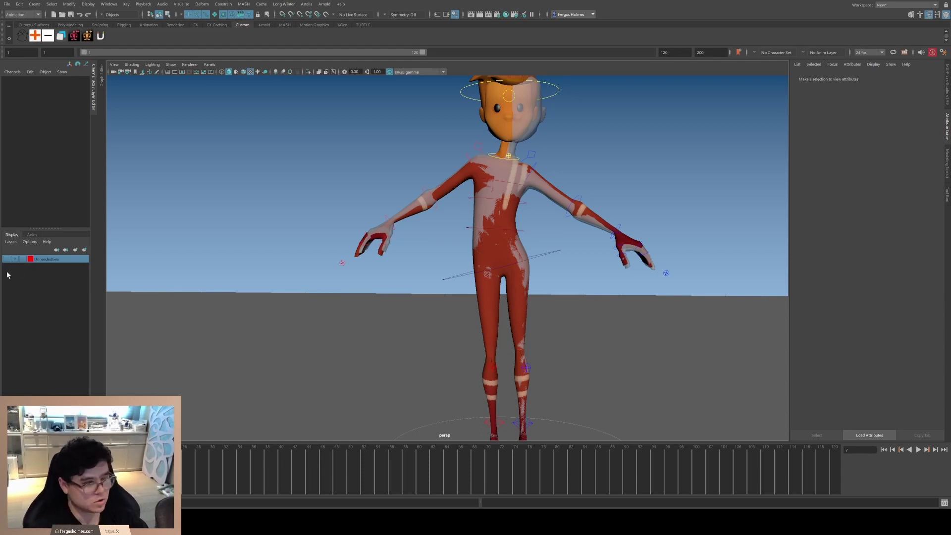
{"action": "middle_click_drag", "start_coordinate": [556, 283], "coordinate": [525, 307], "text": "alt"}
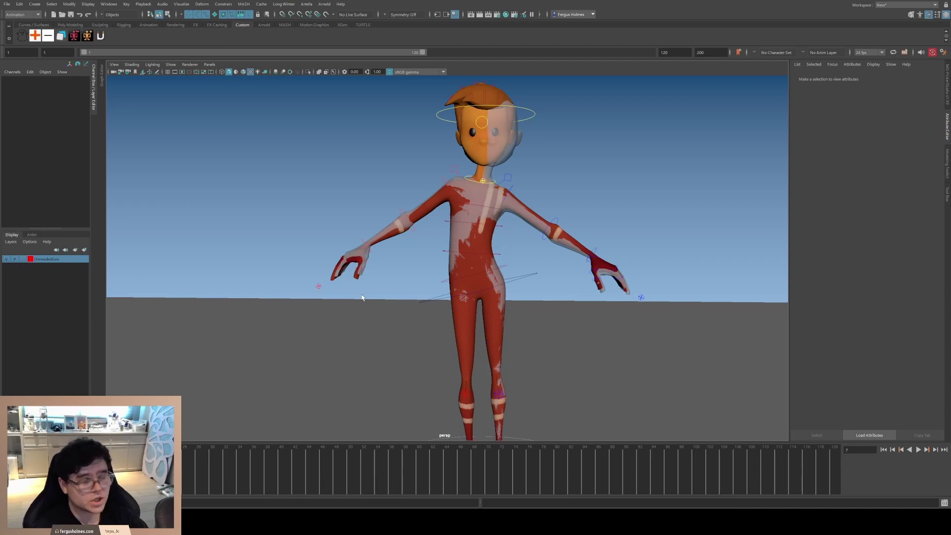
Try rotating the hip FK spine control in Z, then undo the rotations
{"action": "scroll", "coordinate": [550, 336], "scroll_direction": "up", "scroll_amount": 3}
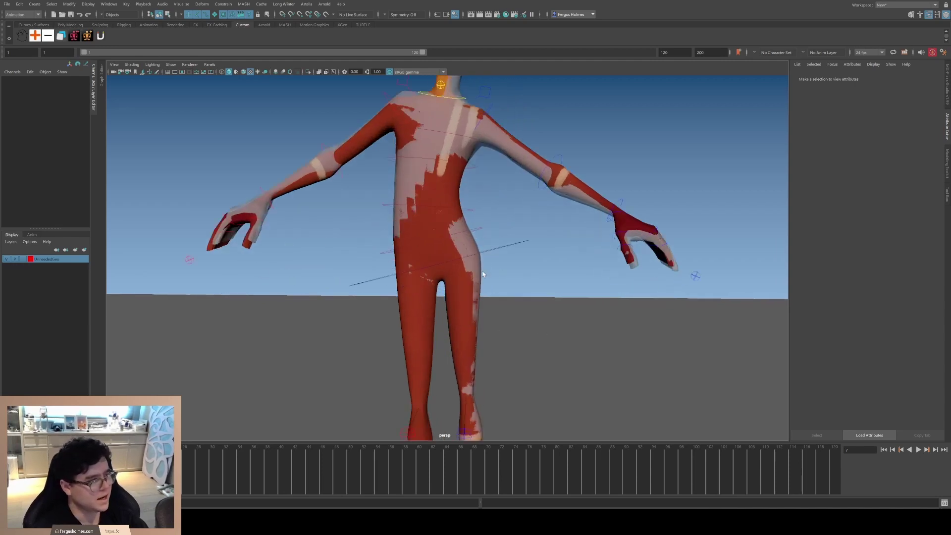
{"action": "left_click", "coordinate": [479, 228]}
{"action": "middle_click_drag", "start_coordinate": [479, 228], "coordinate": [480, 250], "text": "alt"}
{"action": "key", "text": "e"}
{"action": "left_click_drag", "start_coordinate": [494, 245], "coordinate": [492, 250]}
{"action": "key", "text": "ctrl+z"}
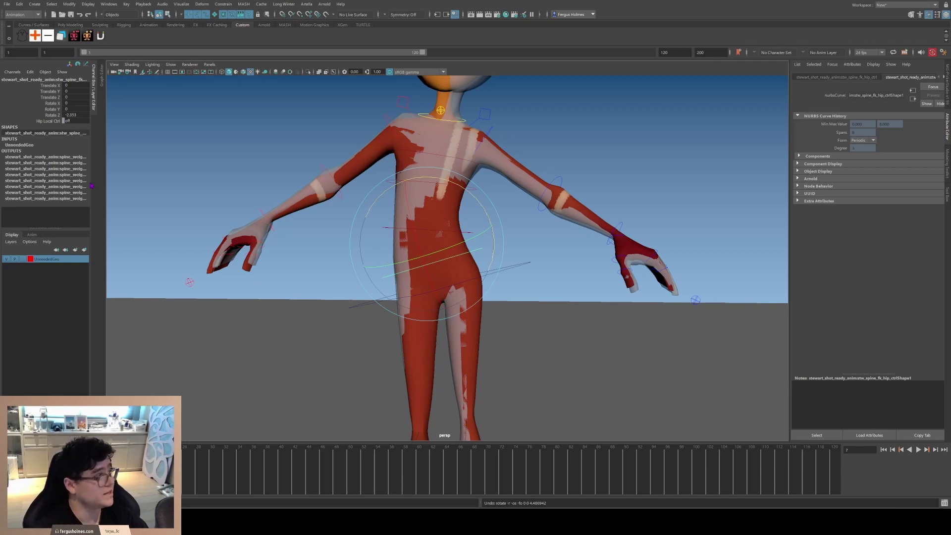
{"action": "key", "text": "ctrl+z"}
Hide the UnneededGeo layer with the hip FK control and frame the torso in the perspective view
{"action": "left_click", "coordinate": [7, 258]}
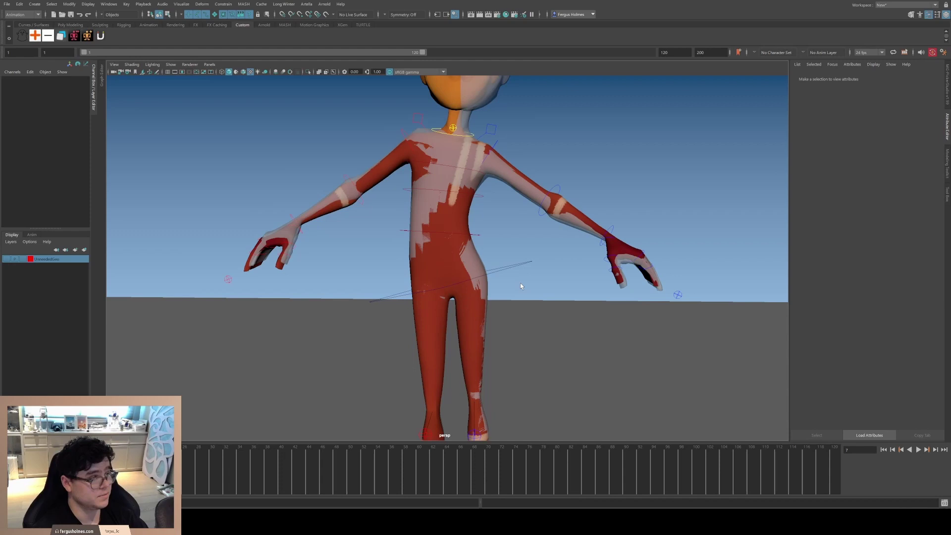
{"action": "right_click_drag", "start_coordinate": [520, 286], "coordinate": [492, 258], "text": "alt"}
{"action": "middle_click_drag", "start_coordinate": [491, 257], "coordinate": [479, 313], "text": "alt"}
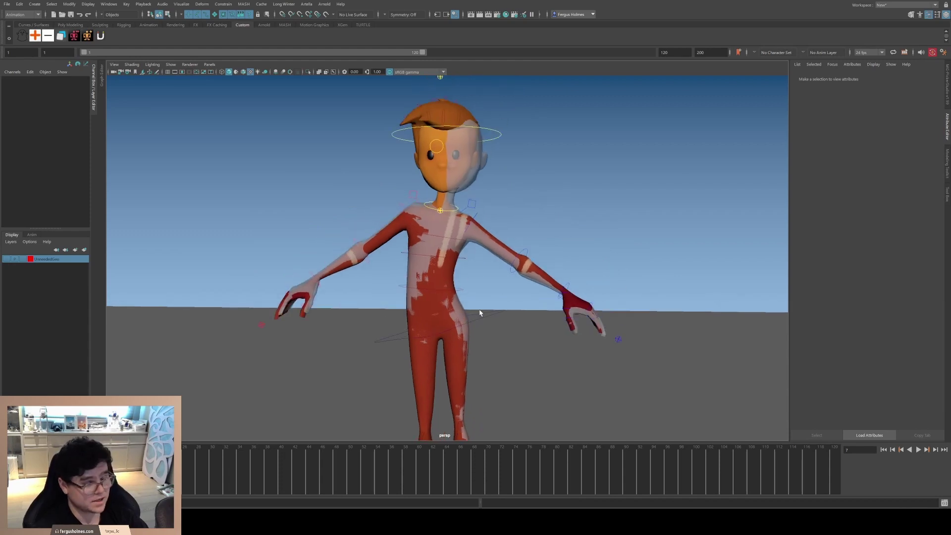
{"action": "right_click_drag", "start_coordinate": [410, 270], "coordinate": [453, 297], "text": "alt"}
{"action": "middle_click_drag", "start_coordinate": [453, 297], "coordinate": [471, 265], "text": "alt"}
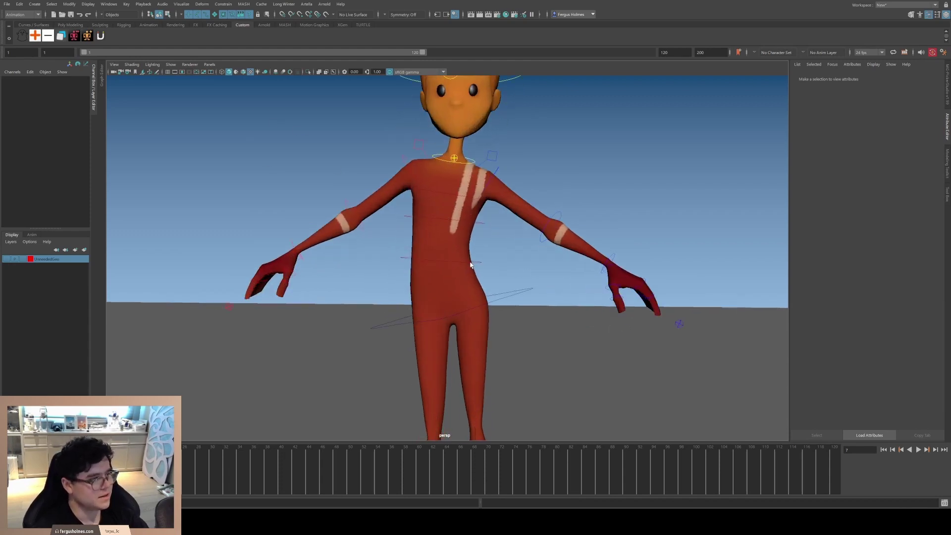
Try translating the selected FK spine controls vertically, then undo the move
{"action": "left_click_drag", "start_coordinate": [471, 265], "coordinate": [459, 262], "text": "alt"}
{"action": "middle_click_drag", "start_coordinate": [460, 237], "coordinate": [451, 249], "text": "alt"}
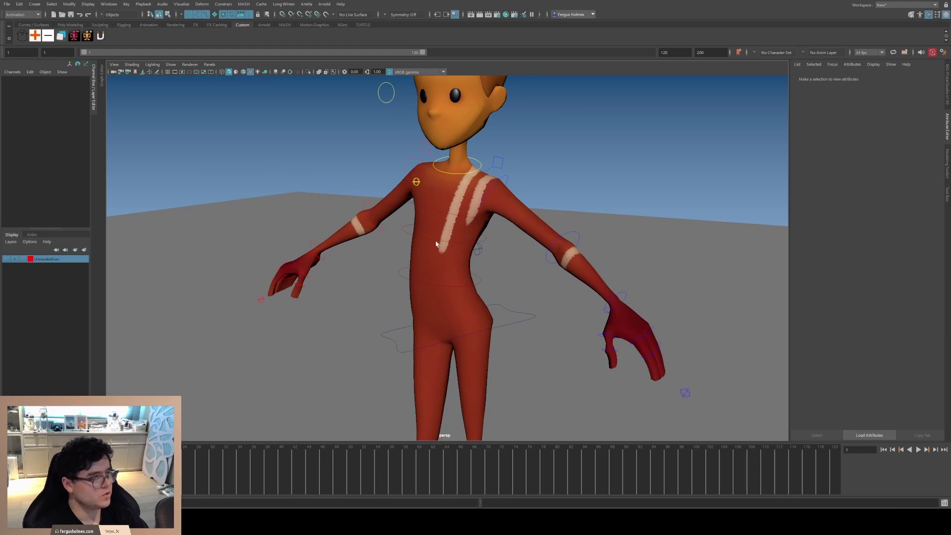
{"action": "left_click", "coordinate": [436, 243]}
{"action": "left_click", "coordinate": [481, 281], "text": "shift"}
{"action": "scroll", "coordinate": [481, 281], "scroll_direction": "down", "scroll_amount": 3}
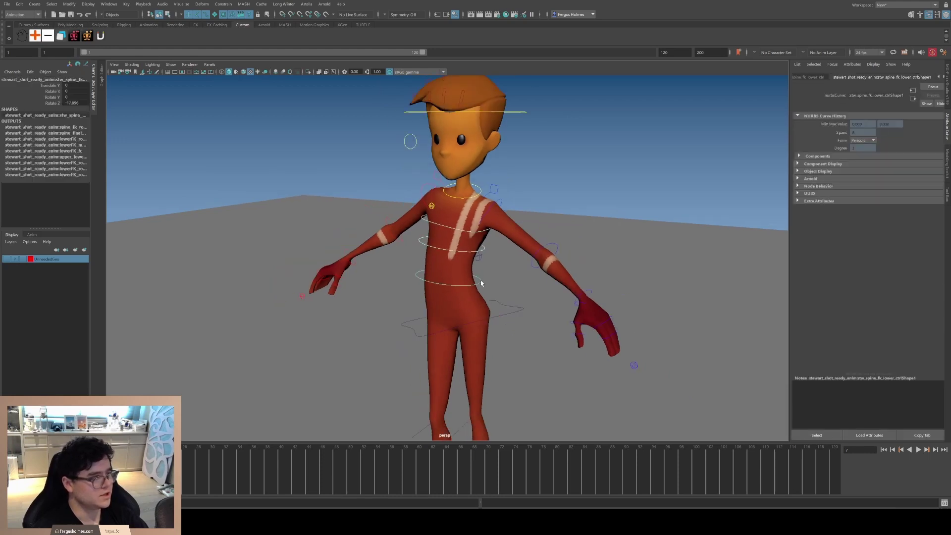
{"action": "left_click_drag", "start_coordinate": [481, 281], "coordinate": [505, 269], "text": "alt"}
{"action": "scroll", "coordinate": [462, 236], "scroll_direction": "up", "scroll_amount": 3}
{"action": "key", "text": "w"}
{"action": "left_click_drag", "start_coordinate": [442, 184], "coordinate": [445, 210]}
{"action": "key", "text": "ctrl+z"}
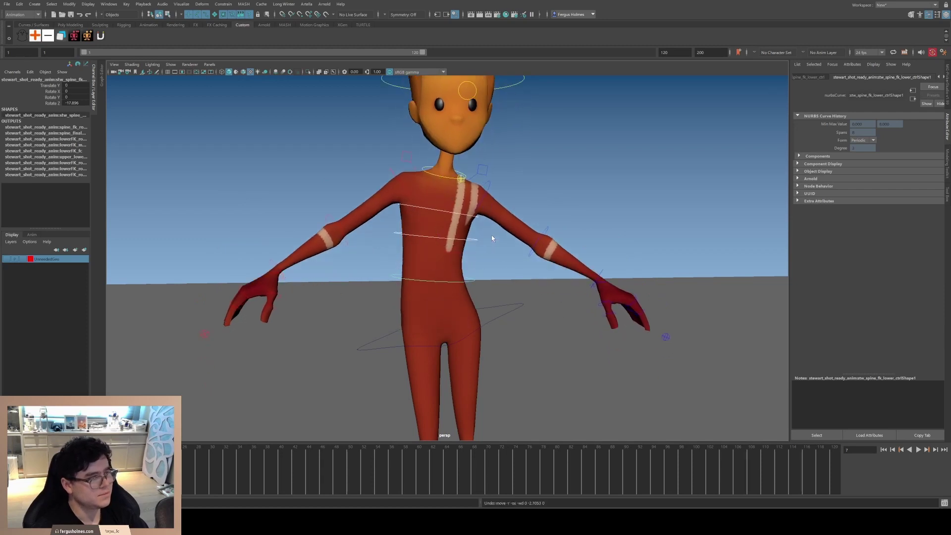
Try translating the FK shoulder control at the upper chest, then undo the move
{"action": "left_click", "coordinate": [490, 256]}
{"action": "left_click", "coordinate": [447, 212]}
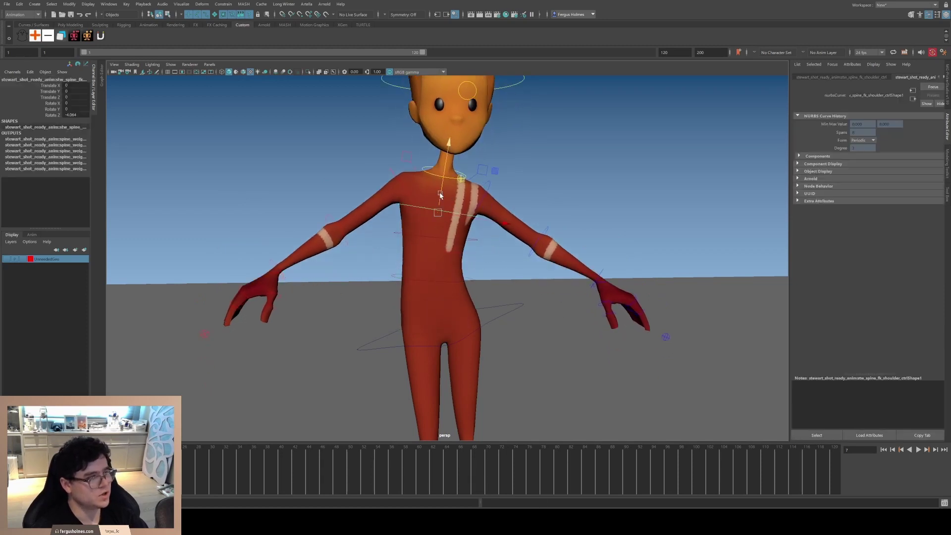
{"action": "left_click_drag", "start_coordinate": [440, 193], "coordinate": [440, 191]}
{"action": "key", "text": "ctrl+z"}
{"action": "right_click_drag", "start_coordinate": [460, 231], "coordinate": [443, 240], "text": "alt"}
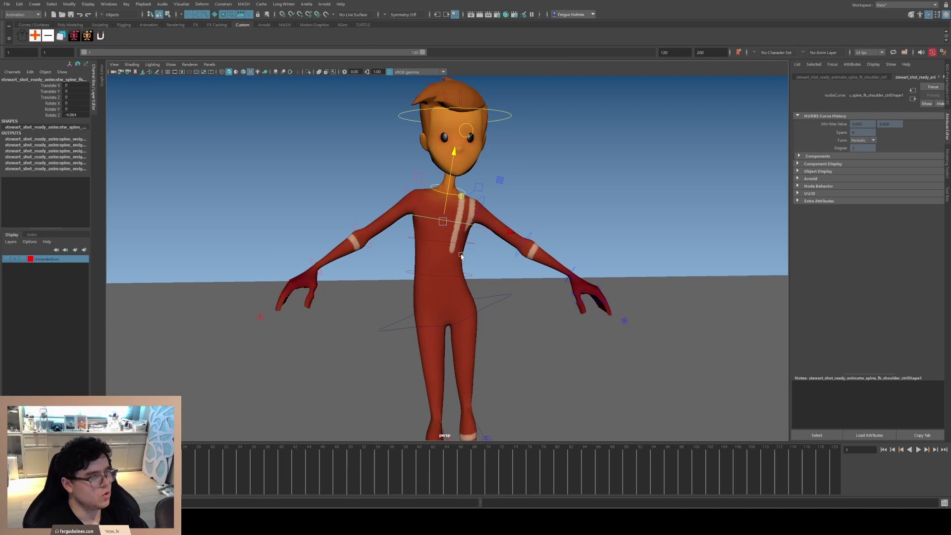
{"action": "left_click_drag", "start_coordinate": [443, 240], "coordinate": [451, 256], "text": "alt"}
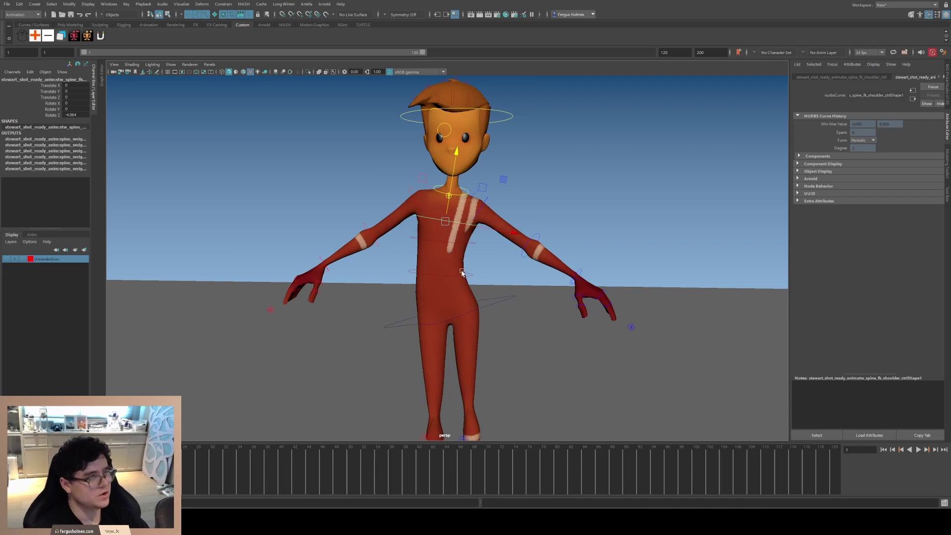
Try translating the shoulder and upper FK spine controls while viewing the torso from the side, then undo the moves
{"action": "left_click_drag", "start_coordinate": [463, 272], "coordinate": [415, 255], "text": "alt"}
{"action": "right_click_drag", "start_coordinate": [415, 255], "coordinate": [428, 260], "text": "alt"}
{"action": "left_click_drag", "start_coordinate": [469, 187], "coordinate": [476, 221]}
{"action": "left_click", "coordinate": [480, 238]}
{"action": "key", "text": "ctrl+z"}
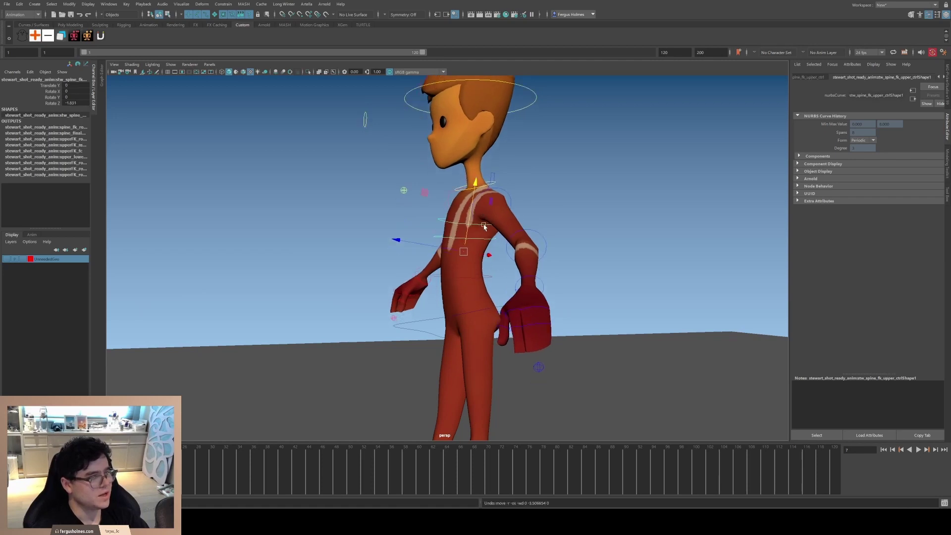
{"action": "key", "text": "ctrl+z"}
{"action": "key", "text": "ctrl+z"}
{"action": "right_click_drag", "start_coordinate": [490, 228], "coordinate": [483, 231], "text": "alt"}
{"action": "left_click_drag", "start_coordinate": [483, 232], "coordinate": [497, 228], "text": "alt"}
{"action": "key", "text": "ctrl+z"}
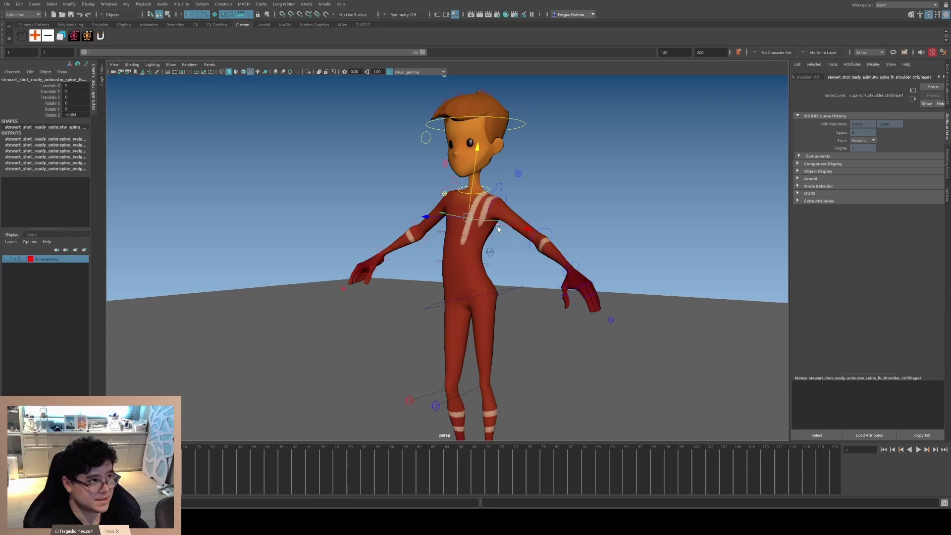
{"action": "key", "text": "q"}
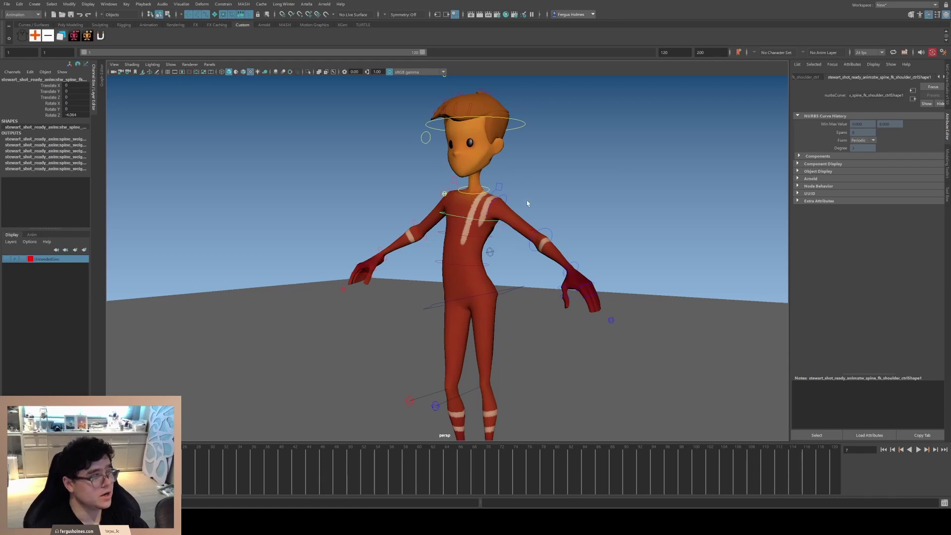
Dismiss the Preferences window without saving and inspect the Translate Y channel of the FK spine controls
{"action": "left_click_drag", "start_coordinate": [535, 198], "coordinate": [545, 192], "text": "alt"}
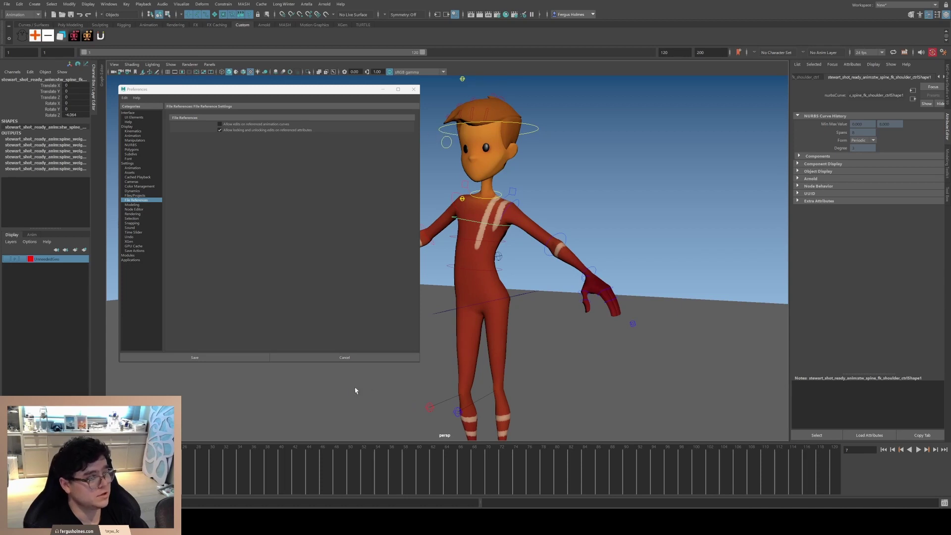
{"action": "left_click", "coordinate": [345, 357]}
{"action": "left_click", "coordinate": [473, 234]}
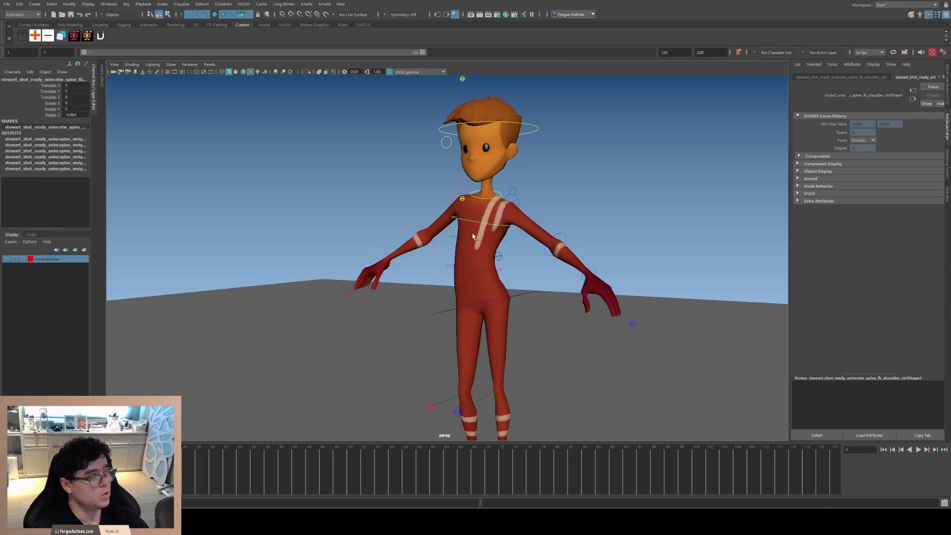
{"action": "left_click", "coordinate": [470, 240]}
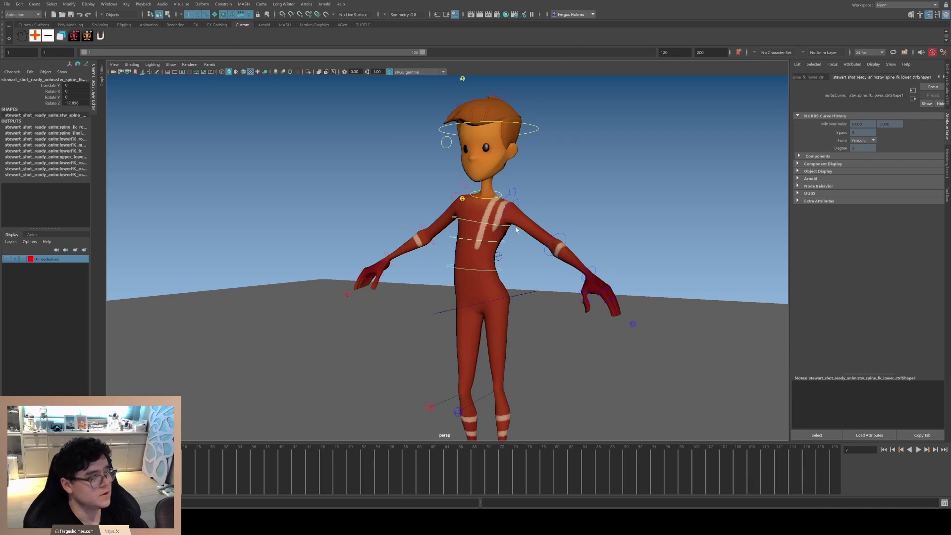
{"action": "left_click", "coordinate": [58, 85]}
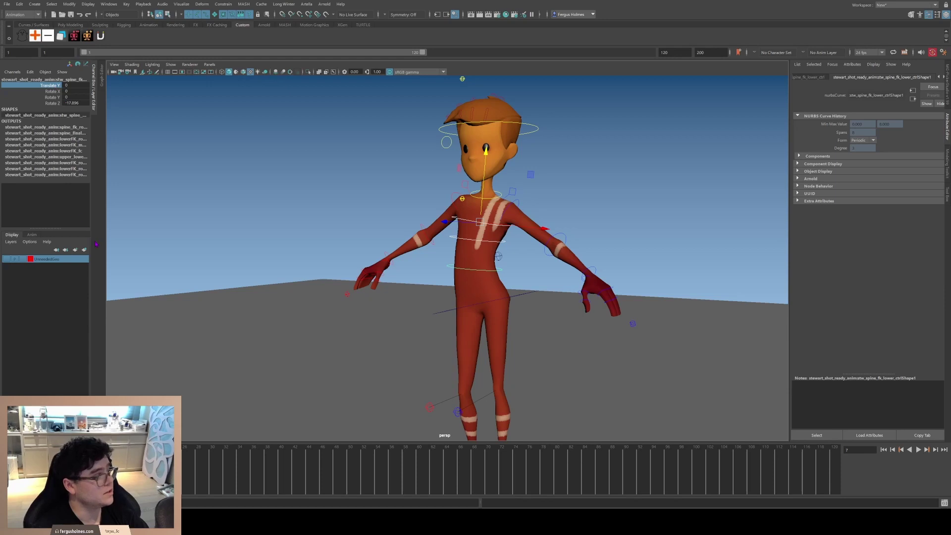
{"action": "left_click", "coordinate": [551, 176]}
Examine the torso pose and the available channels of the FK spine controls
{"action": "scroll", "coordinate": [515, 231], "scroll_direction": "up", "scroll_amount": 2}
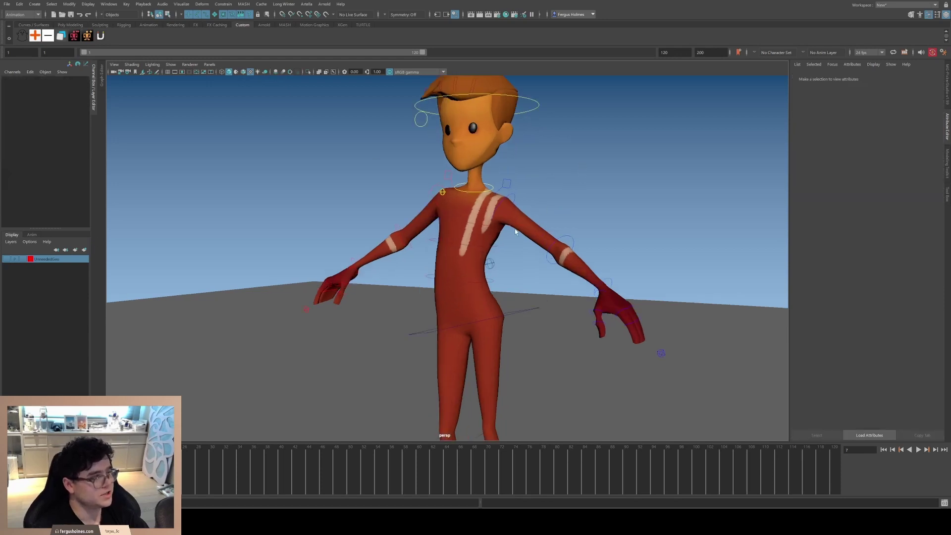
{"action": "right_click_drag", "start_coordinate": [515, 232], "coordinate": [473, 262], "text": "alt"}
{"action": "left_click_drag", "start_coordinate": [473, 263], "coordinate": [489, 220], "text": "alt"}
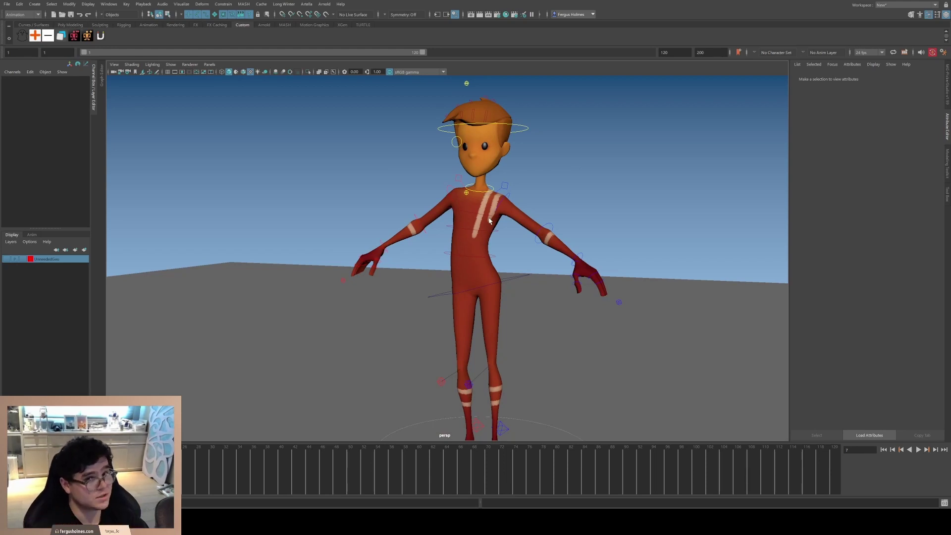
{"action": "scroll", "coordinate": [489, 221], "scroll_direction": "up", "scroll_amount": 3}
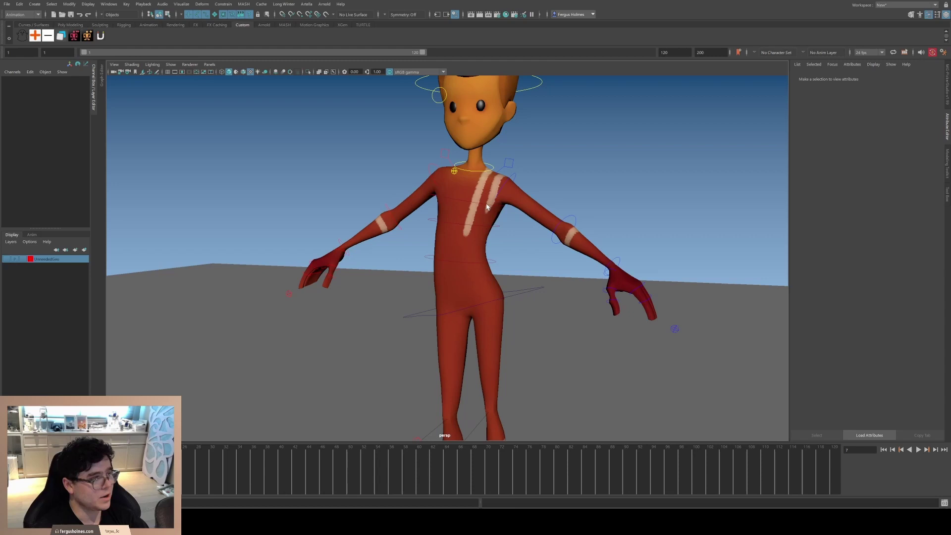
{"action": "left_click", "coordinate": [494, 227]}
{"action": "left_click", "coordinate": [495, 263]}
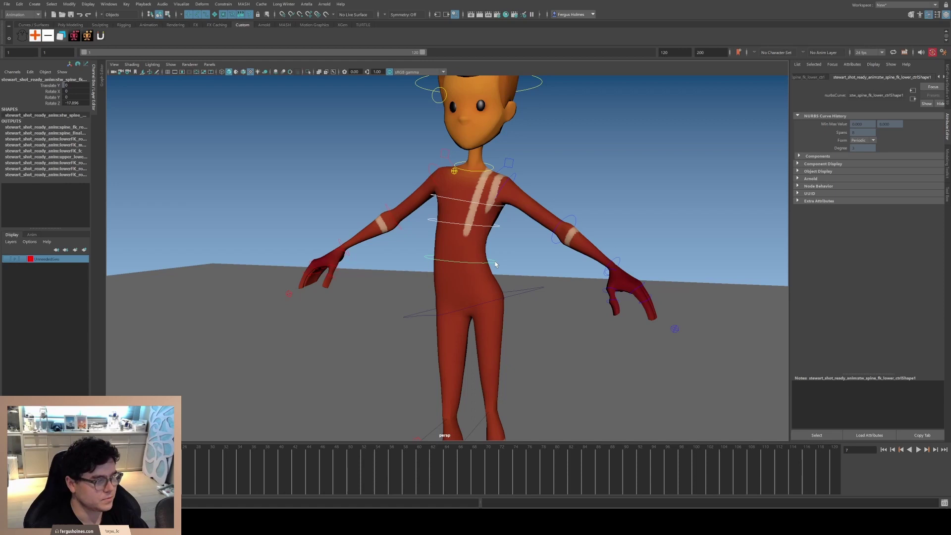
{"action": "left_click", "coordinate": [505, 255]}
{"action": "left_click_drag", "start_coordinate": [505, 255], "coordinate": [514, 248], "text": "alt"}
{"action": "middle_click_drag", "start_coordinate": [514, 249], "coordinate": [544, 301], "text": "alt"}
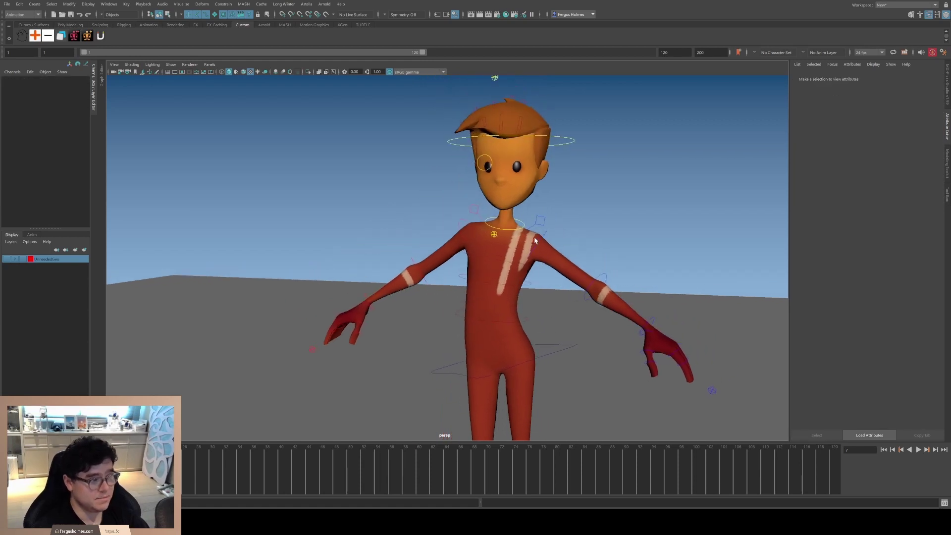
{"action": "left_click_drag", "start_coordinate": [535, 240], "coordinate": [532, 245], "text": "alt"}
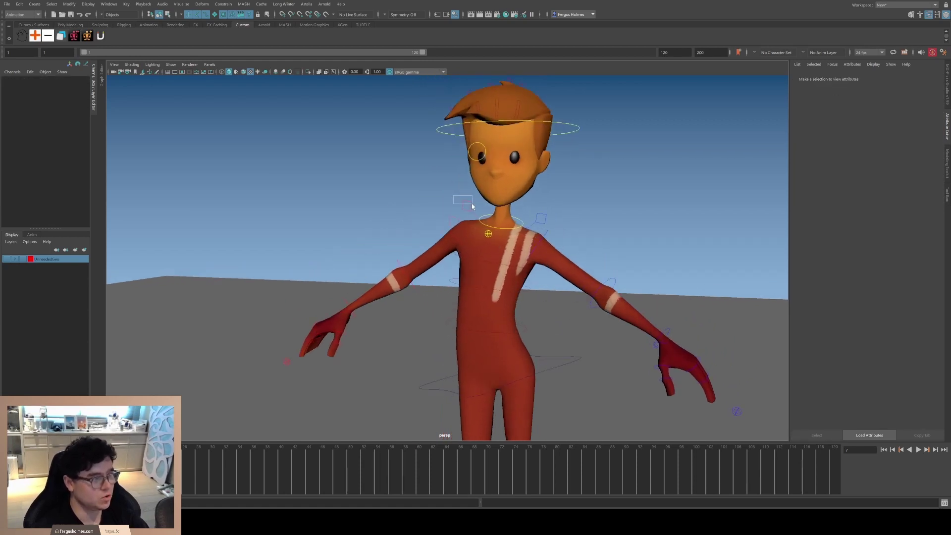
Raise the character's right shoulder by rotating the right clavicle control to about 25.5 in Z
{"action": "left_click", "coordinate": [541, 218]}
{"action": "left_click", "coordinate": [549, 220]}
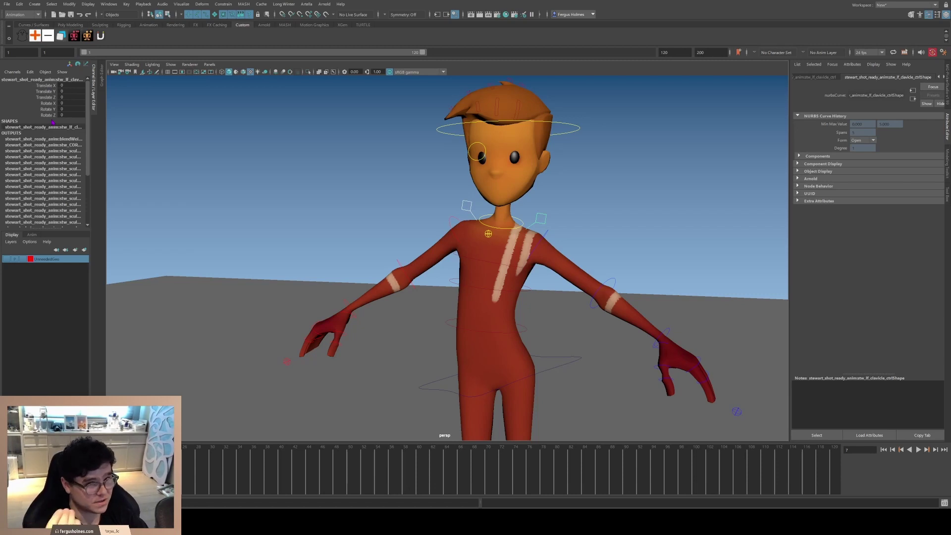
{"action": "left_click", "coordinate": [450, 200]}
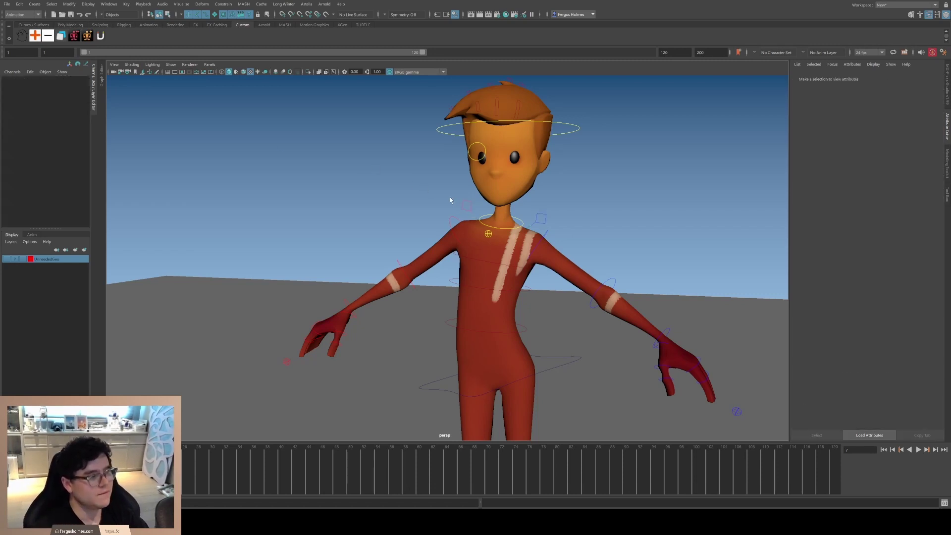
{"action": "left_click", "coordinate": [469, 204]}
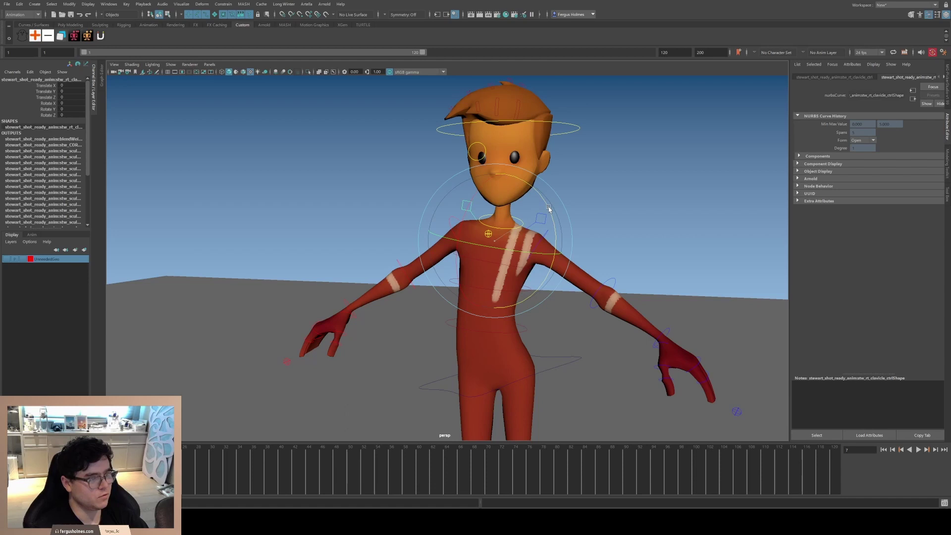
{"action": "left_click_drag", "start_coordinate": [549, 207], "coordinate": [550, 234]}
{"action": "key", "text": "q"}
Try translating the left clavicle control and the right clavicle control, then undo both moves
{"action": "left_click", "coordinate": [544, 221]}
{"action": "right_click_drag", "start_coordinate": [544, 221], "coordinate": [536, 246], "text": "alt"}
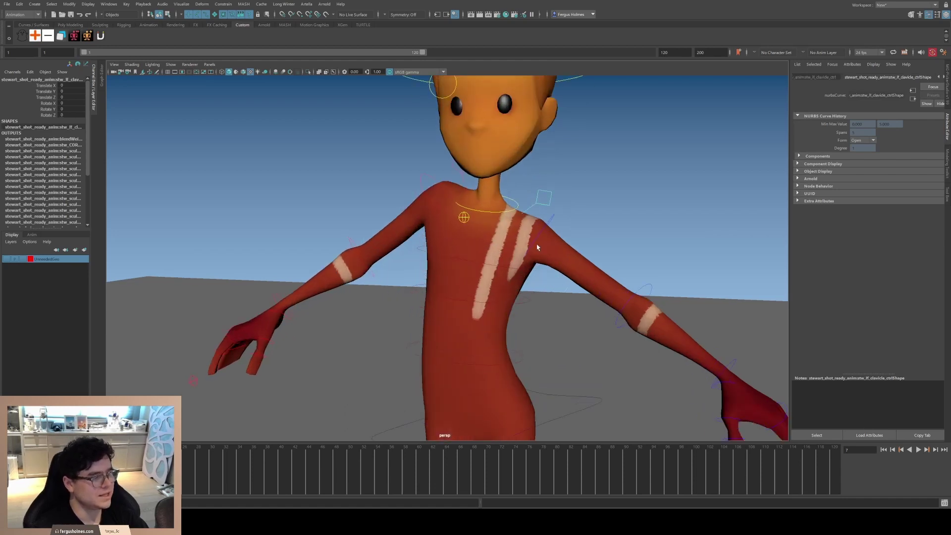
{"action": "left_click_drag", "start_coordinate": [537, 246], "coordinate": [539, 225], "text": "alt"}
{"action": "key", "text": "w"}
{"action": "left_click_drag", "start_coordinate": [479, 232], "coordinate": [502, 208]}
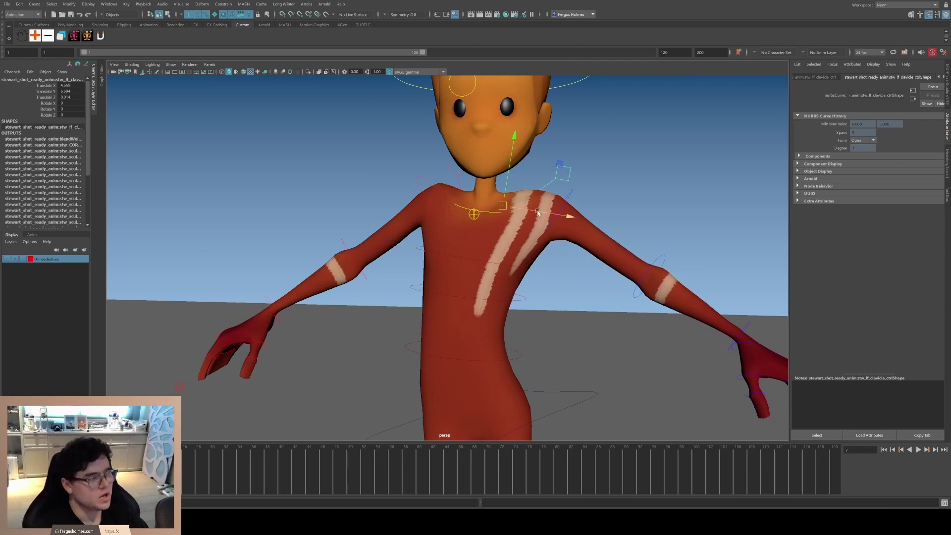
{"action": "key", "text": "ctrl+z"}
{"action": "left_click", "coordinate": [455, 173]}
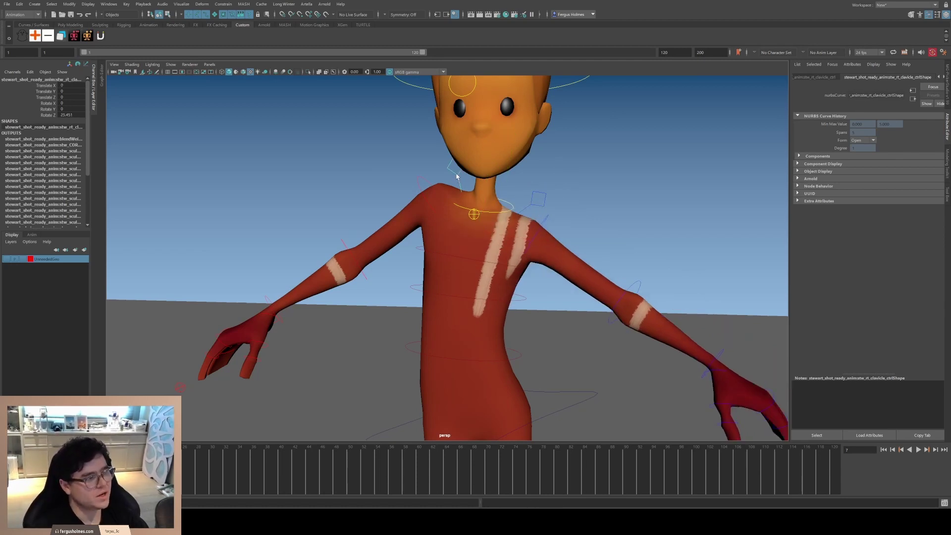
{"action": "left_click_drag", "start_coordinate": [472, 231], "coordinate": [471, 229]}
{"action": "key", "text": "ctrl+z"}
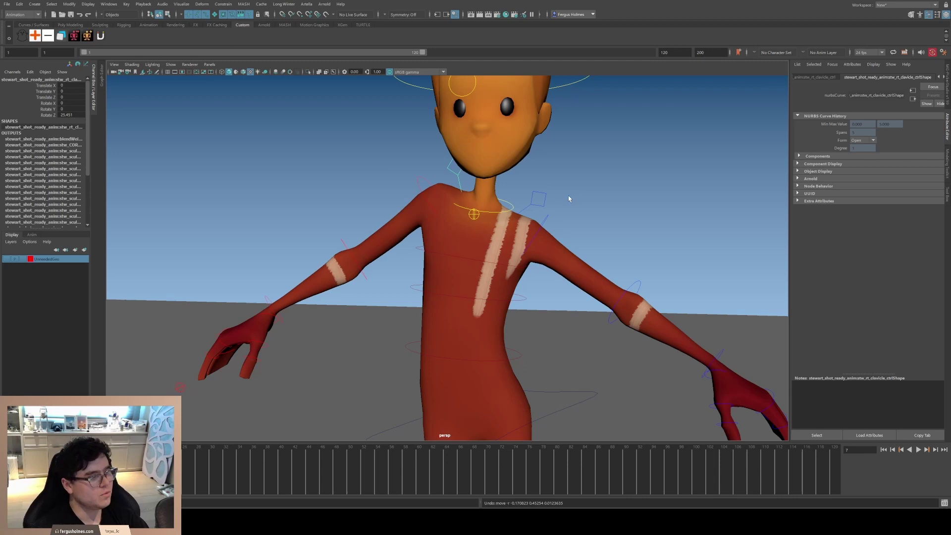
Inspect the Translate X, Y and Z channels of both clavicle controls, then deselect the controls
{"action": "left_click", "coordinate": [540, 203]}
{"action": "left_click", "coordinate": [458, 178]}
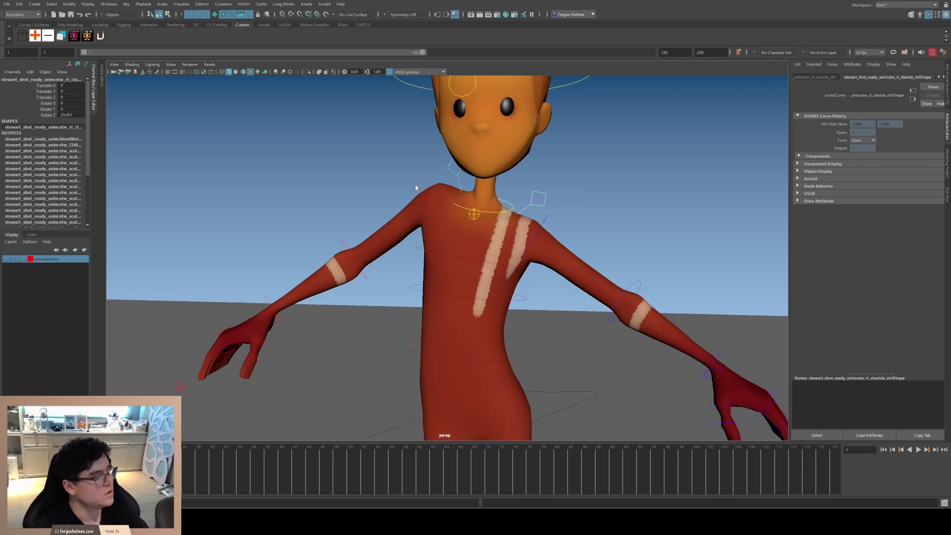
{"action": "left_click_drag", "start_coordinate": [66, 85], "coordinate": [64, 97]}
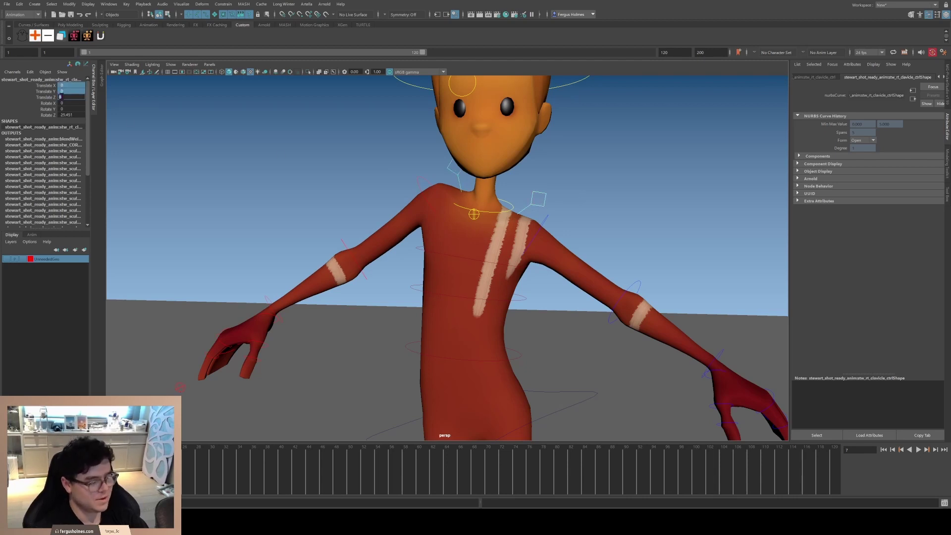
{"action": "left_click", "coordinate": [49, 86]}
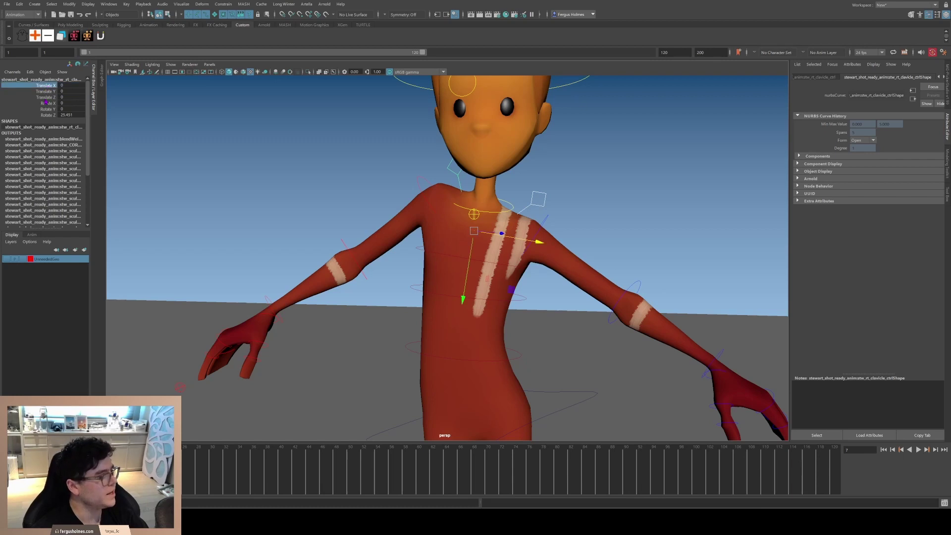
{"action": "left_click", "coordinate": [45, 97], "text": "shift"}
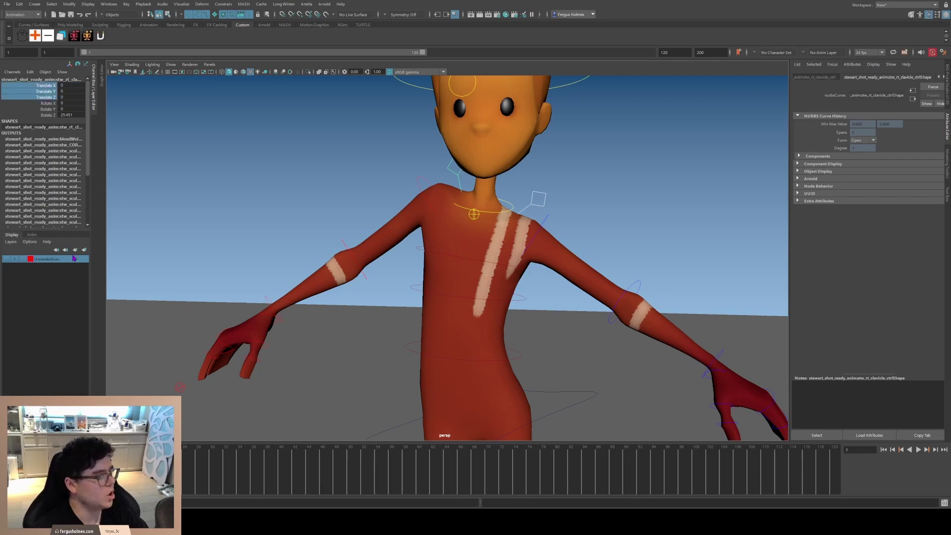
{"action": "left_click", "coordinate": [586, 172]}
Try rotating the right clavicle control further, then undo the rotation
{"action": "right_click_drag", "start_coordinate": [585, 172], "coordinate": [512, 239], "text": "alt"}
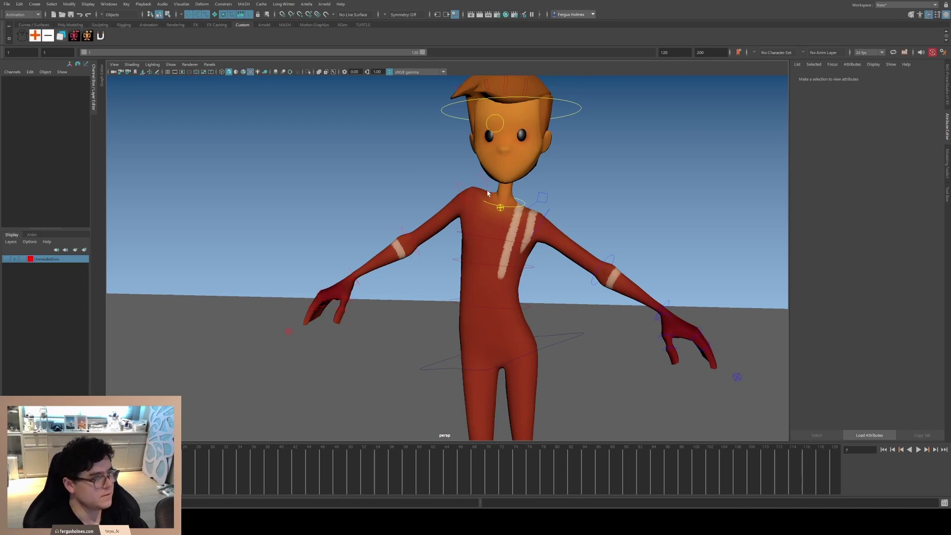
{"action": "left_click", "coordinate": [484, 180]}
{"action": "key", "text": "e"}
{"action": "left_click_drag", "start_coordinate": [488, 191], "coordinate": [485, 195]}
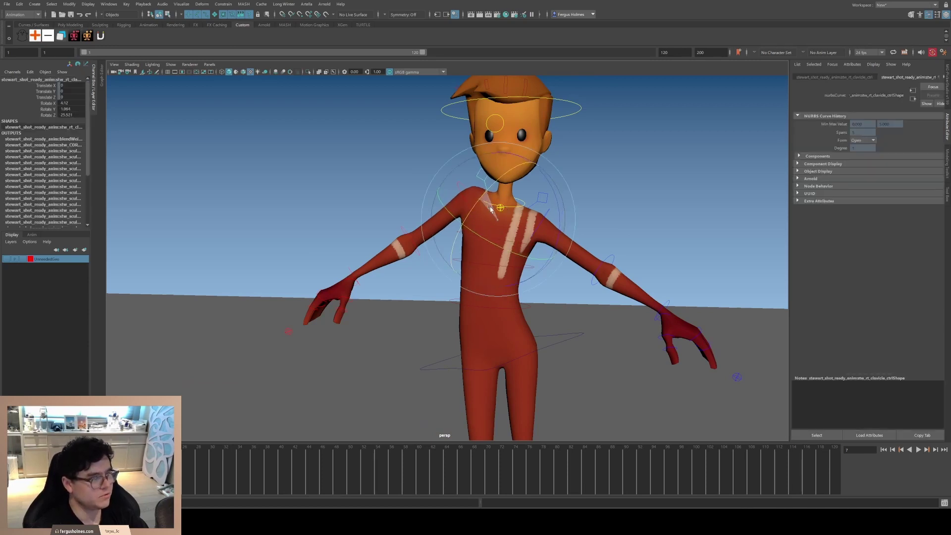
{"action": "key", "text": "ctrl+z"}
{"action": "key", "text": "q"}
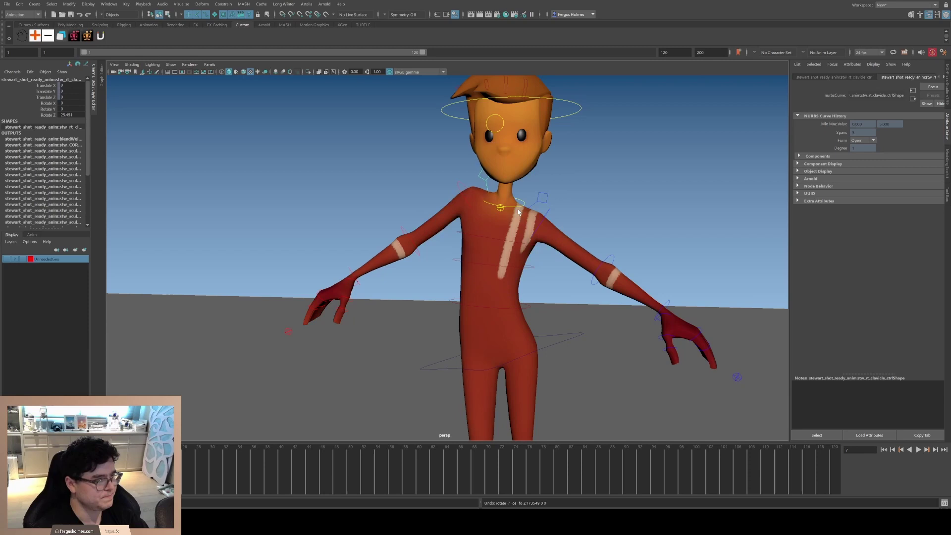
Select the right and left elbow FK controls and examine their Rotate Y and Rotate Z channels, then deselect them
{"action": "left_click", "coordinate": [436, 239]}
{"action": "right_click_drag", "start_coordinate": [423, 260], "coordinate": [407, 203], "text": "alt"}
{"action": "left_click_drag", "start_coordinate": [407, 203], "coordinate": [441, 278], "text": "alt"}
{"action": "right_click_drag", "start_coordinate": [442, 278], "coordinate": [422, 232], "text": "alt"}
{"action": "middle_click_drag", "start_coordinate": [422, 232], "coordinate": [419, 219], "text": "alt"}
{"action": "scroll", "coordinate": [403, 234], "scroll_direction": "up", "scroll_amount": 1}
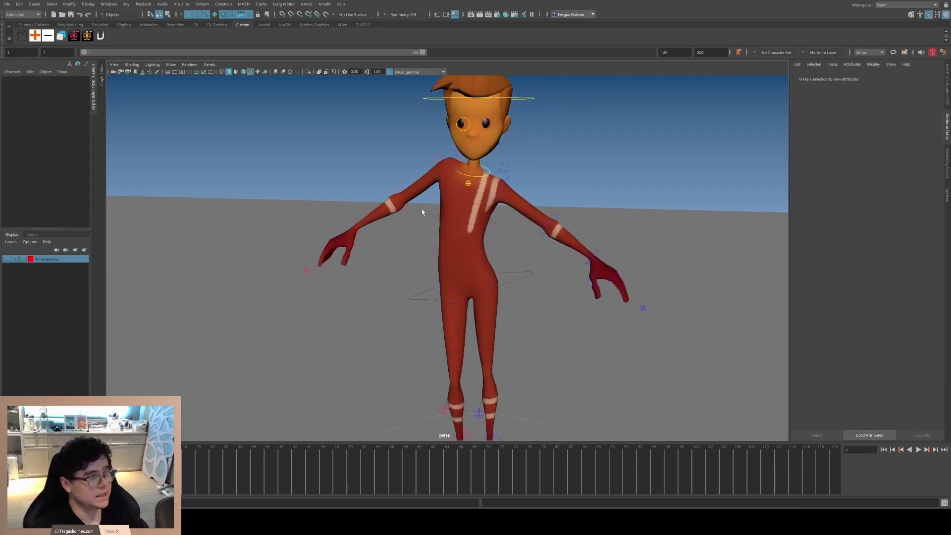
{"action": "left_click", "coordinate": [403, 204]}
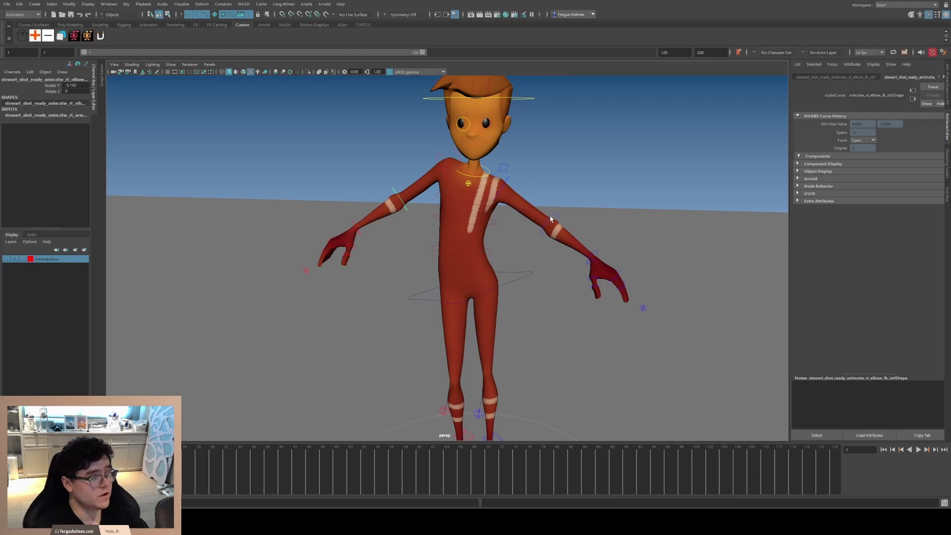
{"action": "left_click", "coordinate": [550, 219]}
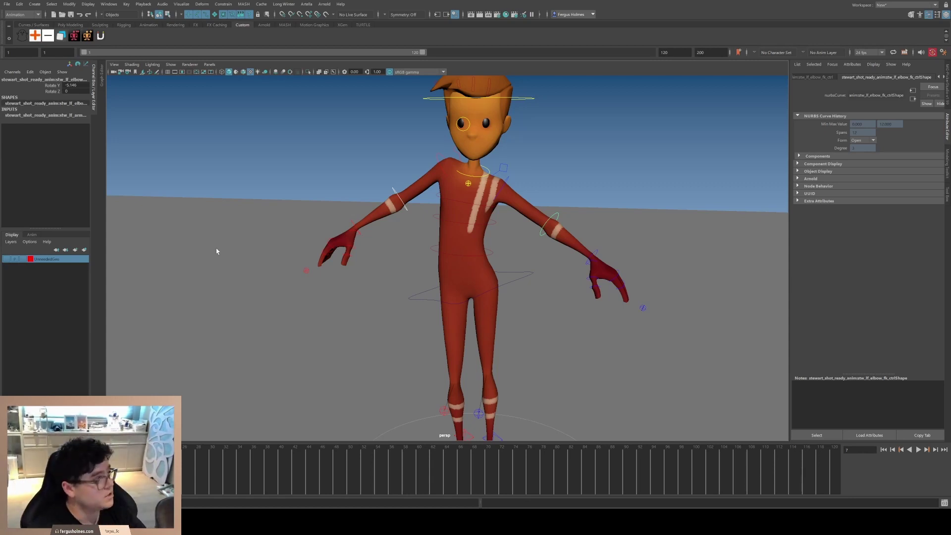
{"action": "left_click", "coordinate": [58, 93]}
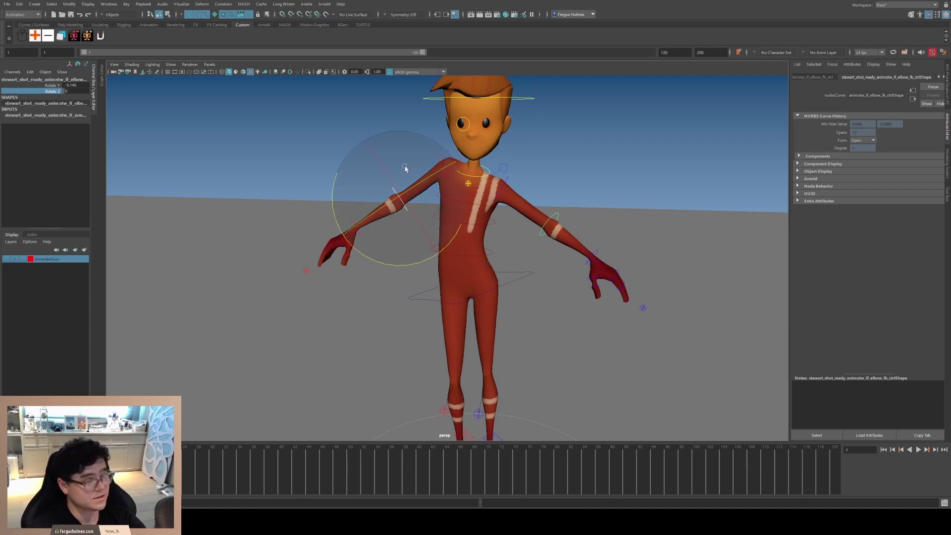
{"action": "left_click", "coordinate": [593, 154]}
{"action": "scroll", "coordinate": [398, 194], "scroll_direction": "up", "scroll_amount": 1}
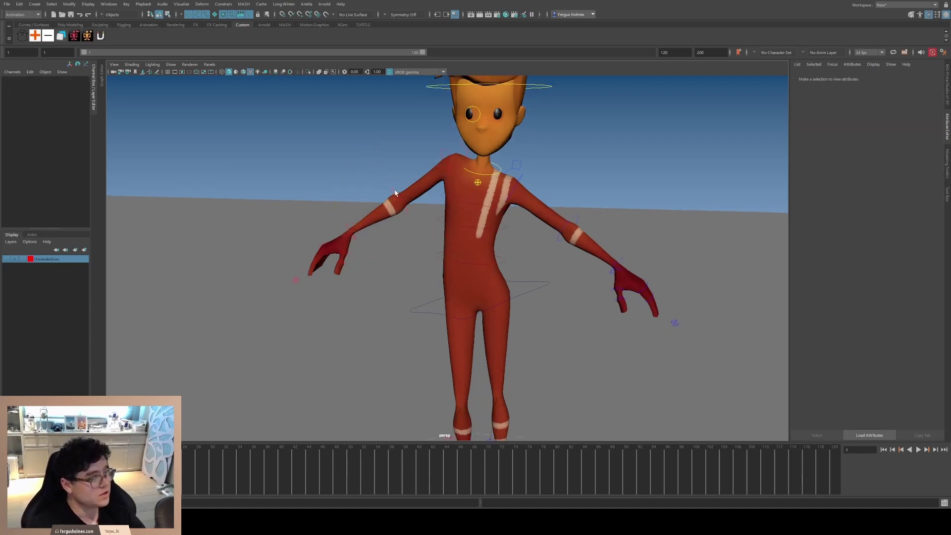
Bend the character's right elbow by rotating the right elbow FK control in Y
{"action": "left_click", "coordinate": [396, 194]}
{"action": "left_click_drag", "start_coordinate": [397, 191], "coordinate": [404, 171], "text": "alt"}
{"action": "middle_click_drag", "start_coordinate": [404, 170], "coordinate": [395, 228], "text": "alt"}
{"action": "left_click", "coordinate": [53, 85]}
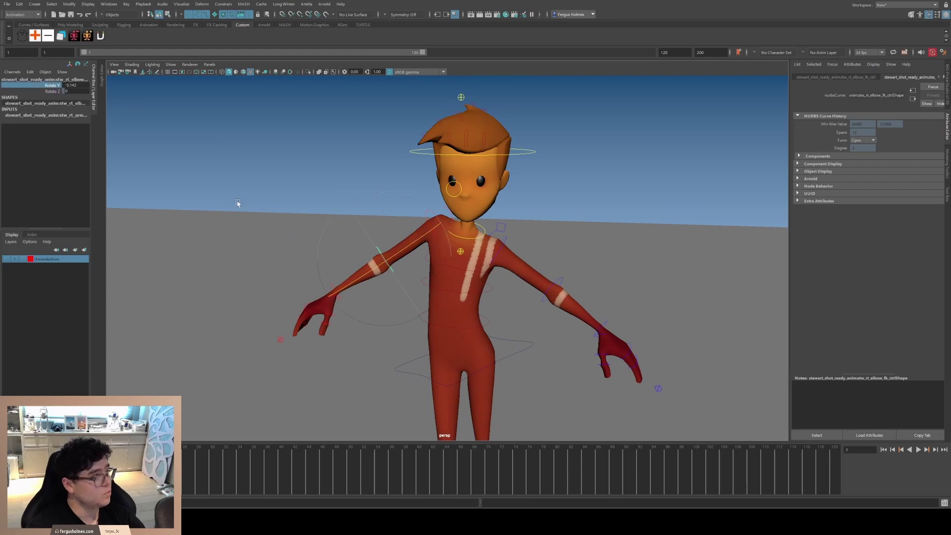
{"action": "middle_click_drag", "start_coordinate": [325, 222], "coordinate": [250, 257]}
Compare the rotation channels of the right upper arm and right elbow FK controls, then clear the selection
{"action": "left_click", "coordinate": [426, 215]}
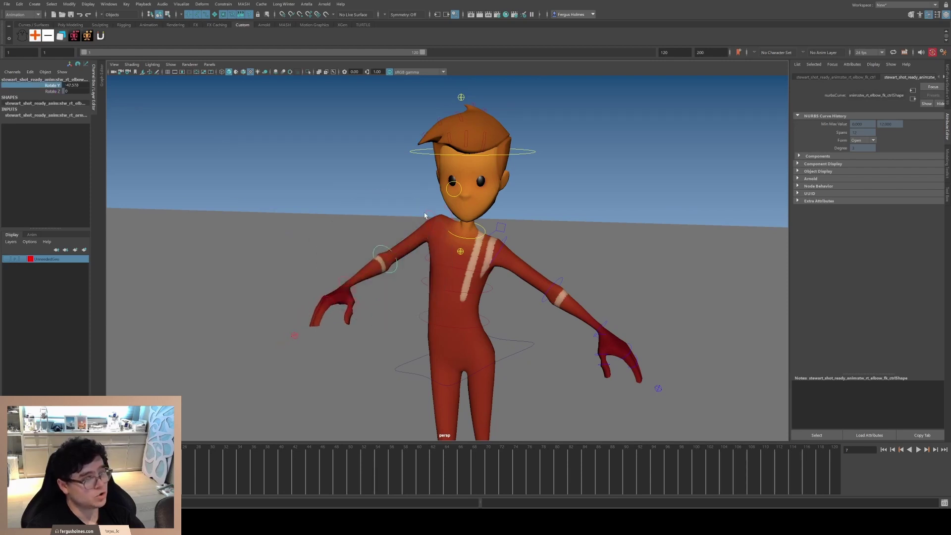
{"action": "left_click_drag", "start_coordinate": [392, 208], "coordinate": [399, 208], "text": "alt"}
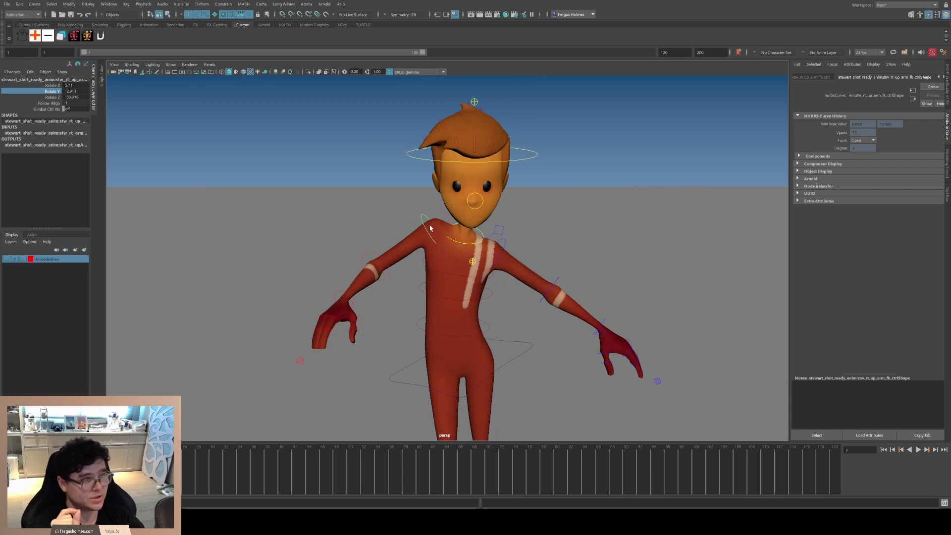
{"action": "left_click", "coordinate": [364, 256]}
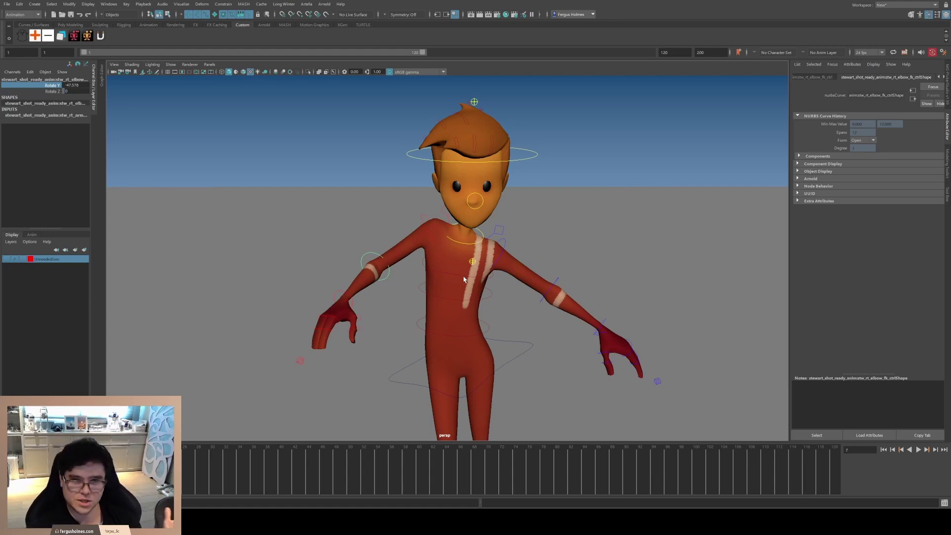
{"action": "left_click", "coordinate": [346, 248]}
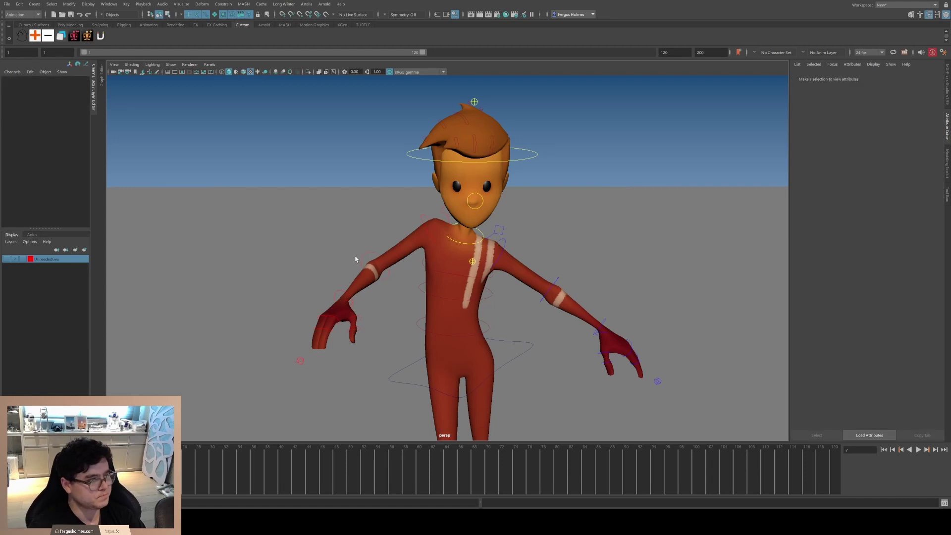
Examine the rotation channels of the right wrist FK control on the character's bent arm, then deselect it
{"action": "middle_click_drag", "start_coordinate": [371, 299], "coordinate": [377, 272], "text": "alt"}
{"action": "scroll", "coordinate": [377, 271], "scroll_direction": "down", "scroll_amount": 4}
{"action": "left_click_drag", "start_coordinate": [511, 280], "coordinate": [453, 268], "text": "alt"}
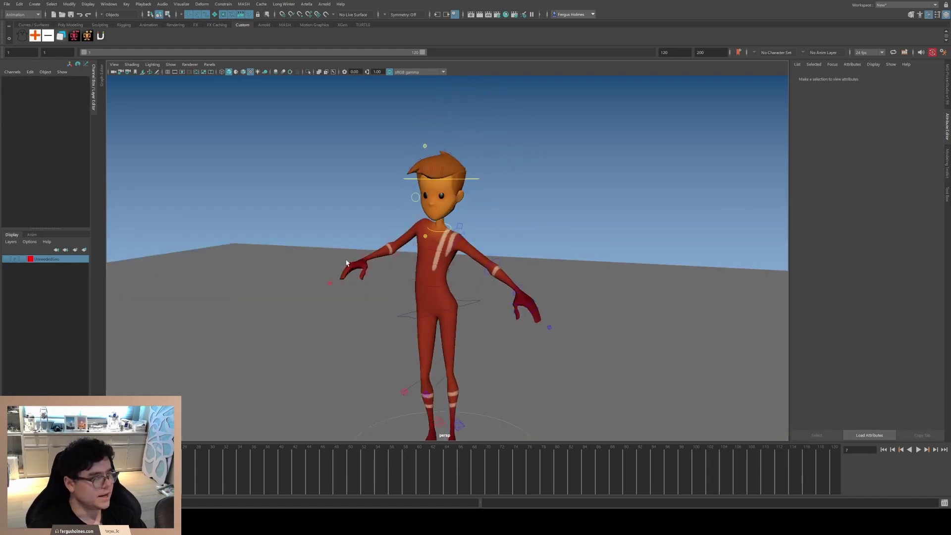
{"action": "scroll", "coordinate": [348, 263], "scroll_direction": "up", "scroll_amount": 3}
{"action": "left_click", "coordinate": [367, 255]}
{"action": "scroll", "coordinate": [367, 255], "scroll_direction": "up", "scroll_amount": 4}
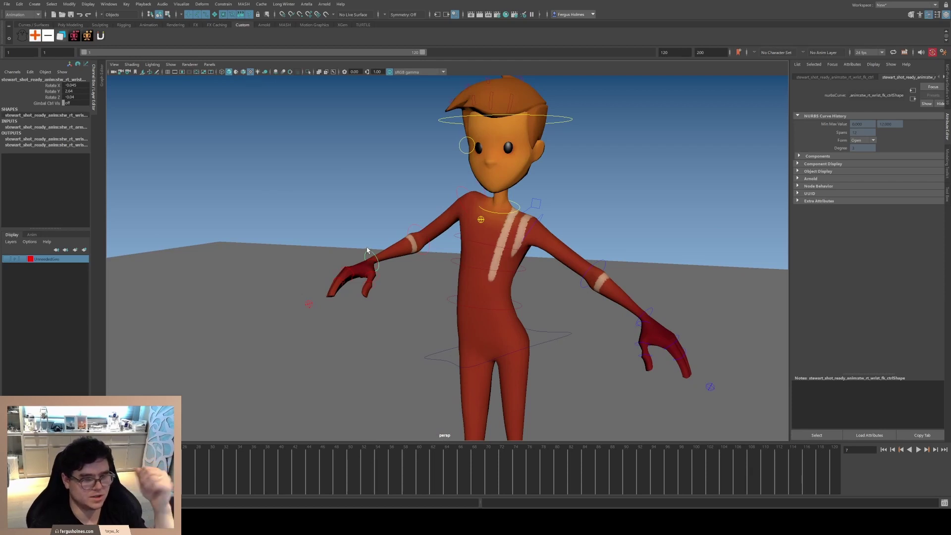
{"action": "scroll", "coordinate": [377, 245], "scroll_direction": "up", "scroll_amount": 2}
{"action": "scroll", "coordinate": [375, 244], "scroll_direction": "down", "scroll_amount": 2}
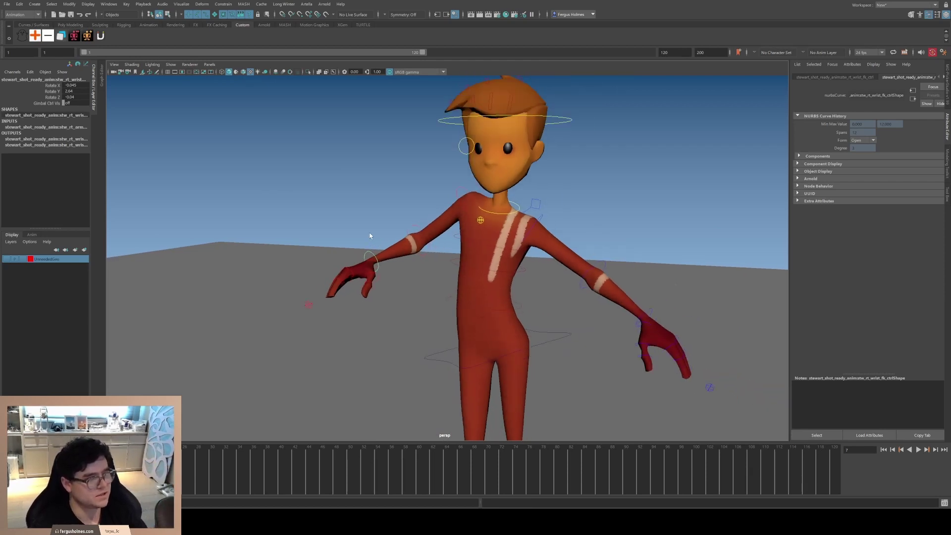
{"action": "left_click_drag", "start_coordinate": [369, 236], "coordinate": [371, 246], "text": "alt"}
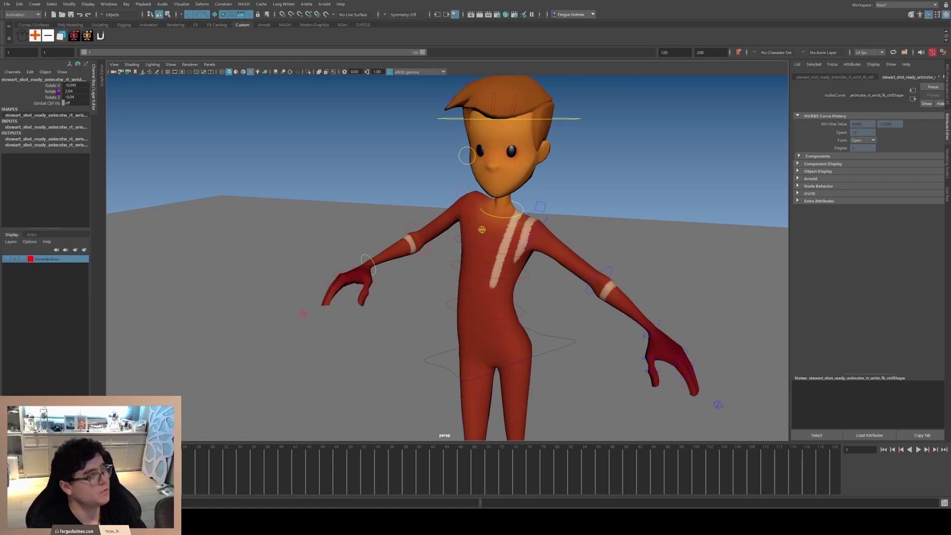
{"action": "left_click", "coordinate": [313, 247]}
{"action": "scroll", "coordinate": [327, 282], "scroll_direction": "down", "scroll_amount": 5}
{"action": "middle_click_drag", "start_coordinate": [499, 269], "coordinate": [498, 227], "text": "alt"}
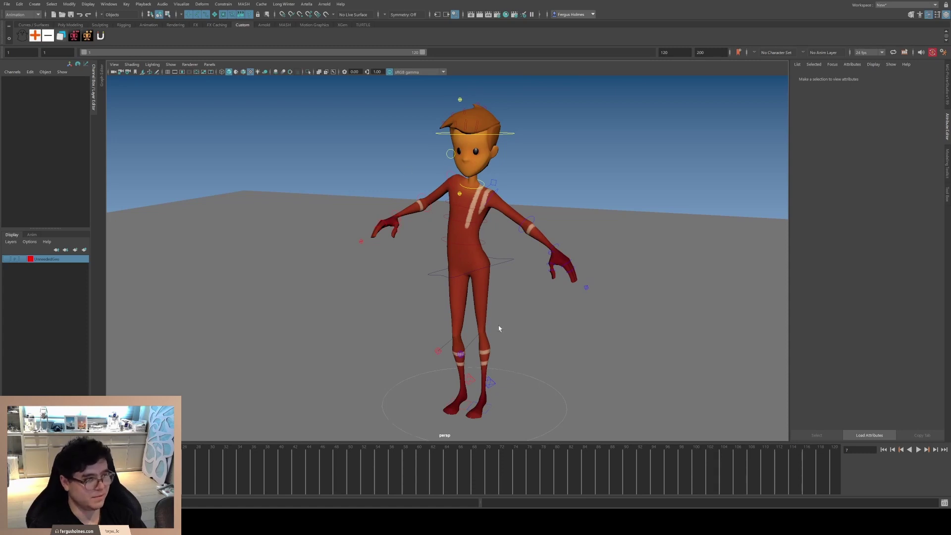
Switch both arms to IK by setting FK IK Blend to 1 on the left and right arm settings controls
{"action": "middle_click_drag", "start_coordinate": [499, 329], "coordinate": [479, 238], "text": "alt"}
{"action": "right_click_drag", "start_coordinate": [479, 239], "coordinate": [488, 292], "text": "alt"}
{"action": "left_click_drag", "start_coordinate": [489, 292], "coordinate": [447, 282], "text": "alt"}
{"action": "right_click_drag", "start_coordinate": [448, 282], "coordinate": [463, 247], "text": "alt"}
{"action": "left_click_drag", "start_coordinate": [463, 247], "coordinate": [506, 242], "text": "alt"}
{"action": "middle_click_drag", "start_coordinate": [506, 243], "coordinate": [510, 287], "text": "alt"}
{"action": "left_click", "coordinate": [586, 220]}
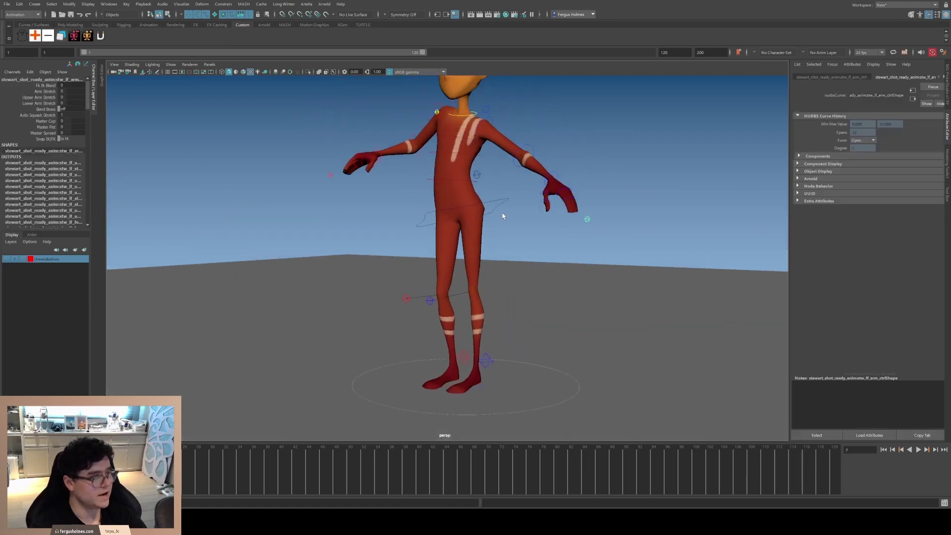
{"action": "left_click", "coordinate": [332, 176]}
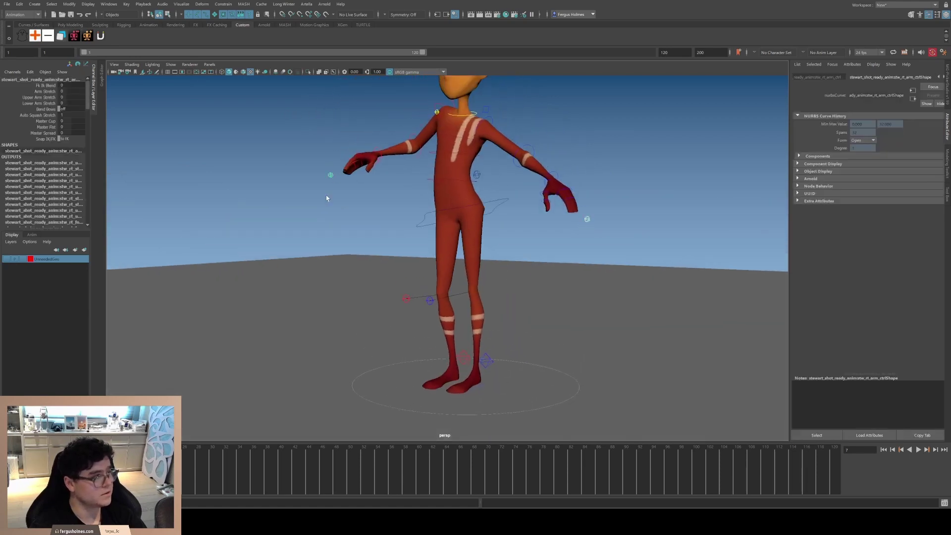
{"action": "left_click", "coordinate": [69, 86]}
{"action": "type", "text": "1"}
{"action": "key", "text": "Return"}
{"action": "right_click_drag", "start_coordinate": [525, 270], "coordinate": [518, 236], "text": "alt"}
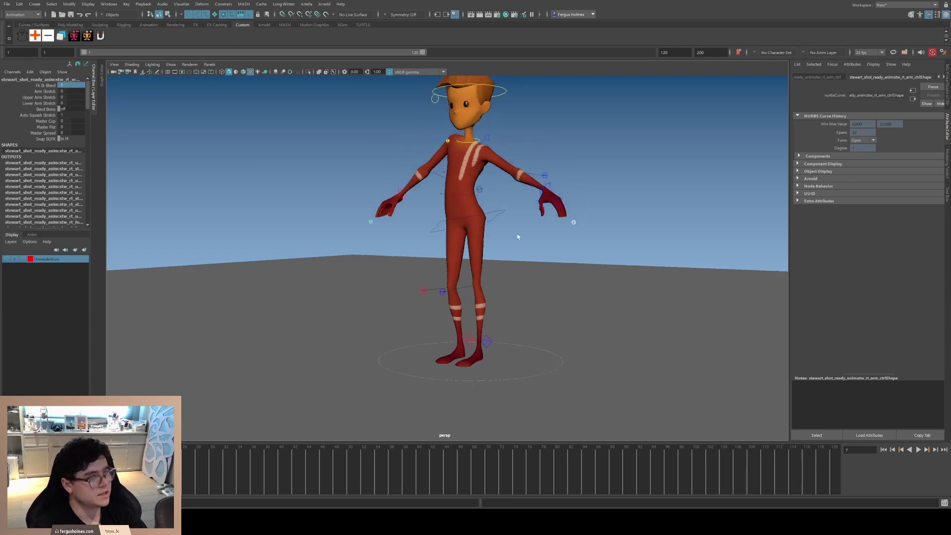
Try moving the elbow pole vector controls behind the arms, then undo the move
{"action": "left_click_drag", "start_coordinate": [517, 236], "coordinate": [475, 249], "text": "alt"}
{"action": "left_click", "coordinate": [553, 177]}
{"action": "left_click_drag", "start_coordinate": [553, 177], "coordinate": [527, 160], "text": "alt"}
{"action": "key", "text": "w"}
{"action": "key", "text": "ctrl+z"}
{"action": "left_click_drag", "start_coordinate": [476, 274], "coordinate": [513, 271], "text": "alt"}
{"action": "key", "text": "q"}
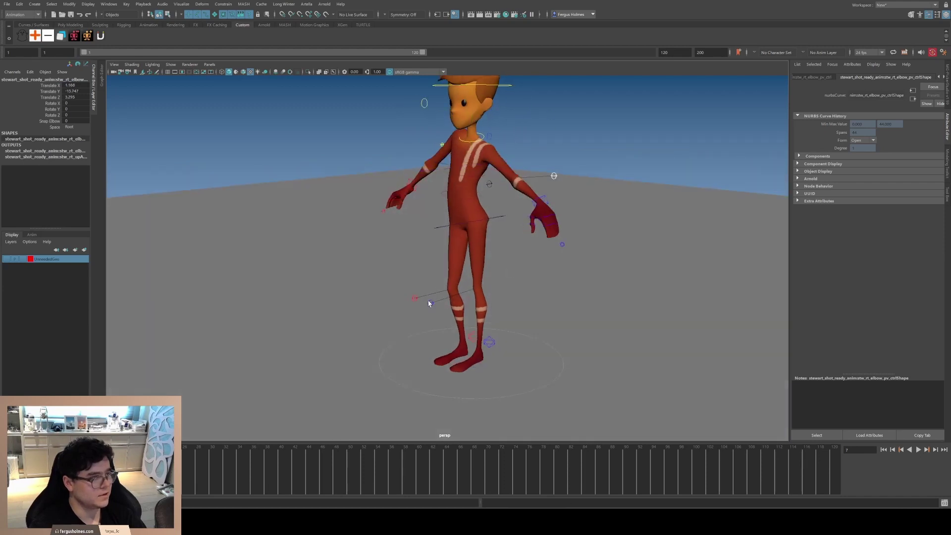
Try moving both knee pole vector controls together, then undo the move
{"action": "left_click", "coordinate": [430, 302]}
{"action": "left_click", "coordinate": [414, 299], "text": "shift"}
{"action": "key", "text": "w"}
{"action": "left_click_drag", "start_coordinate": [416, 298], "coordinate": [395, 293]}
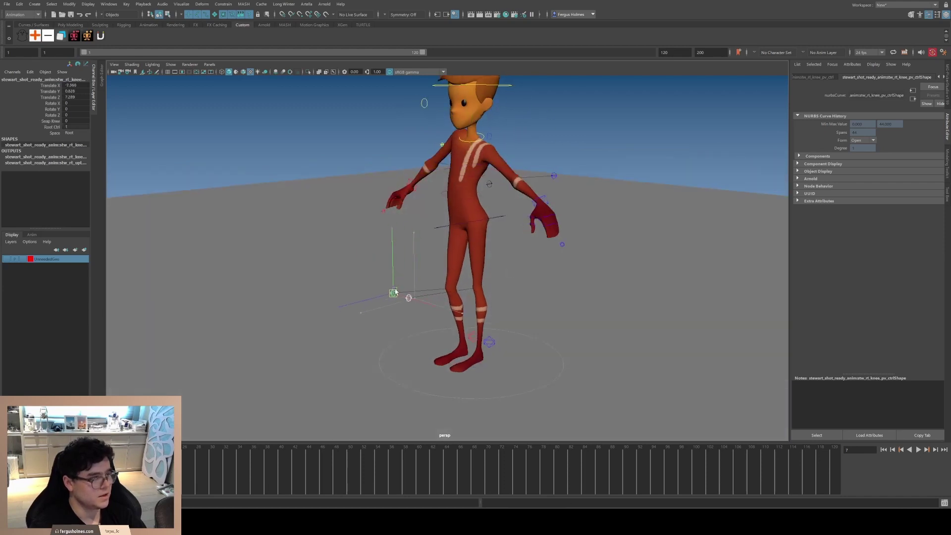
{"action": "key", "text": "ctrl+z"}
Try adjusting Leg Twist on the left foot IK control, then undo the twist
{"action": "left_click", "coordinate": [489, 341]}
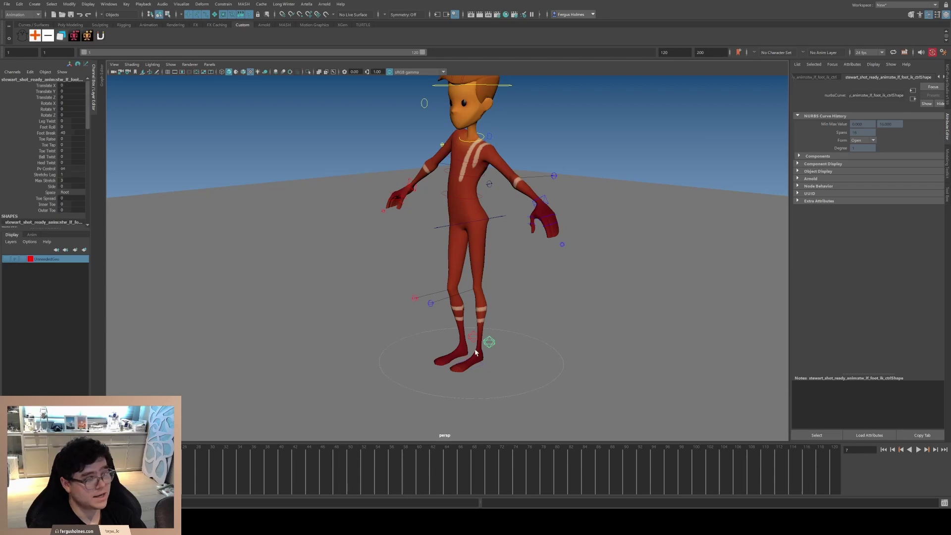
{"action": "left_click", "coordinate": [47, 121]}
{"action": "middle_click_drag", "start_coordinate": [502, 244], "coordinate": [545, 248]}
{"action": "middle_click_drag", "start_coordinate": [479, 247], "coordinate": [514, 245]}
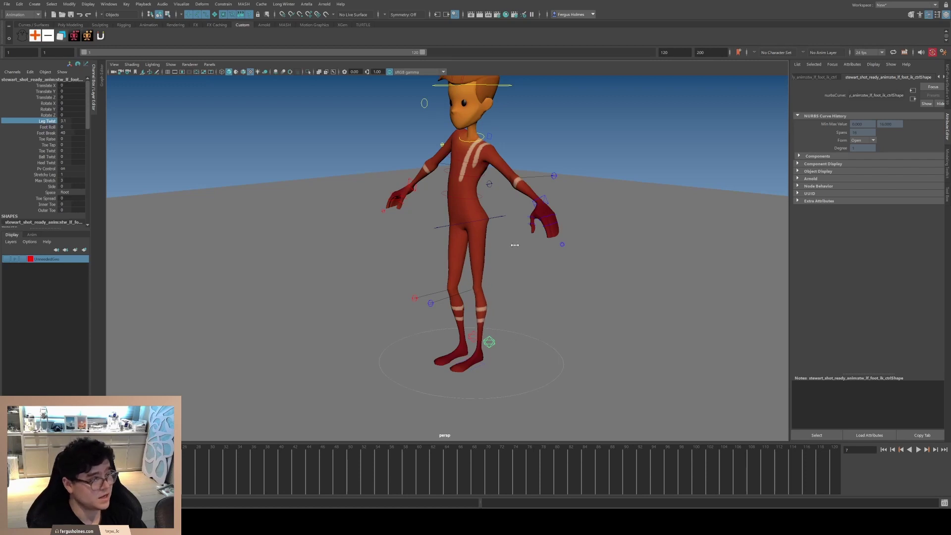
{"action": "key", "text": "ctrl+z"}
{"action": "left_click_drag", "start_coordinate": [515, 247], "coordinate": [502, 282], "text": "alt"}
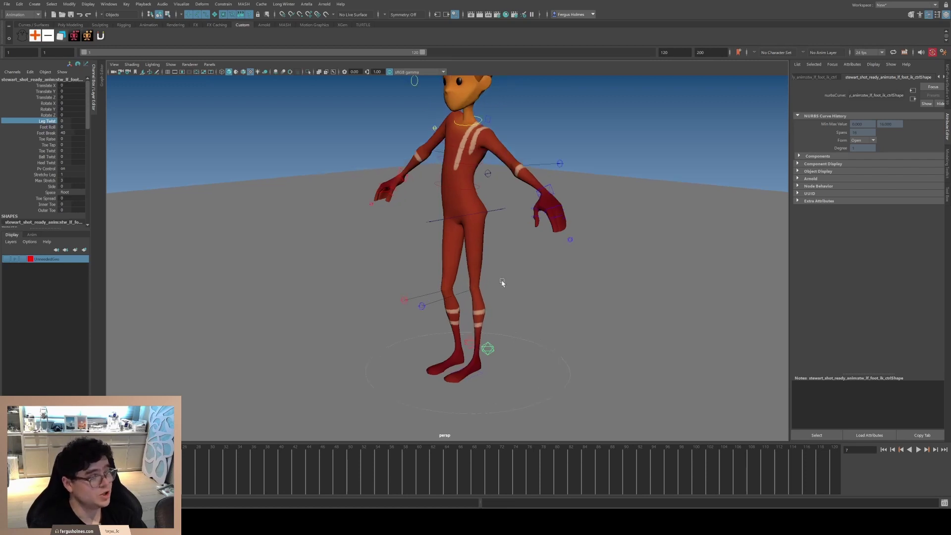
Nudge the left knee pole vector control slightly from its zero position, then clear the selection
{"action": "scroll", "coordinate": [431, 312], "scroll_direction": "up", "scroll_amount": 3}
{"action": "left_click", "coordinate": [422, 308]}
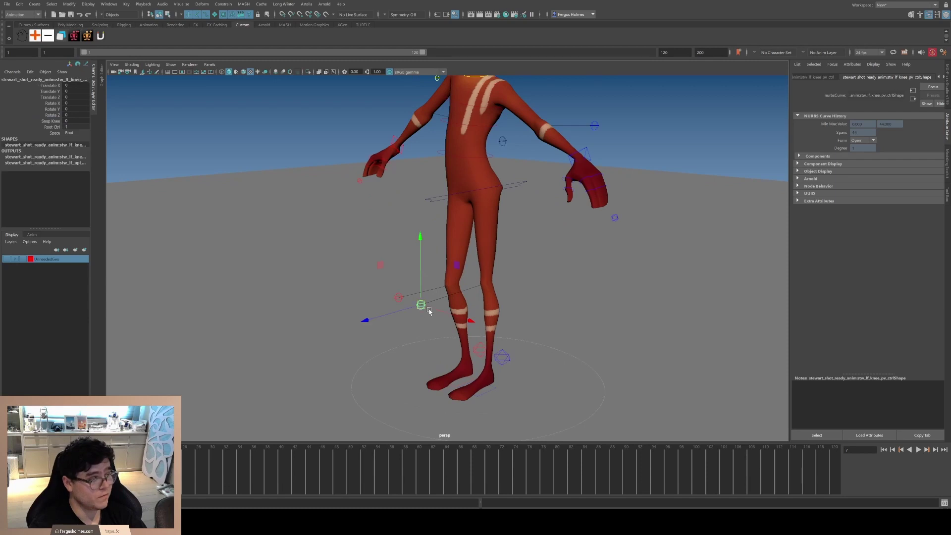
{"action": "left_click", "coordinate": [503, 356]}
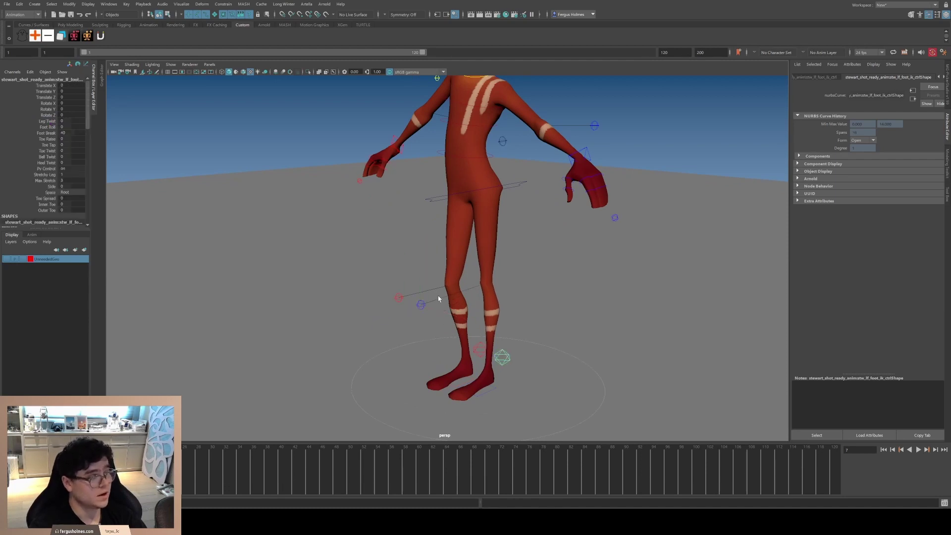
{"action": "left_click", "coordinate": [421, 305]}
{"action": "mouse_move", "coordinate": [421, 305]}
{"action": "left_mouse_down"}
{"action": "mouse_move", "coordinate": [436, 303]}
{"action": "mouse_move", "coordinate": [423, 303]}
{"action": "left_mouse_up"}
{"action": "left_click", "coordinate": [546, 333]}
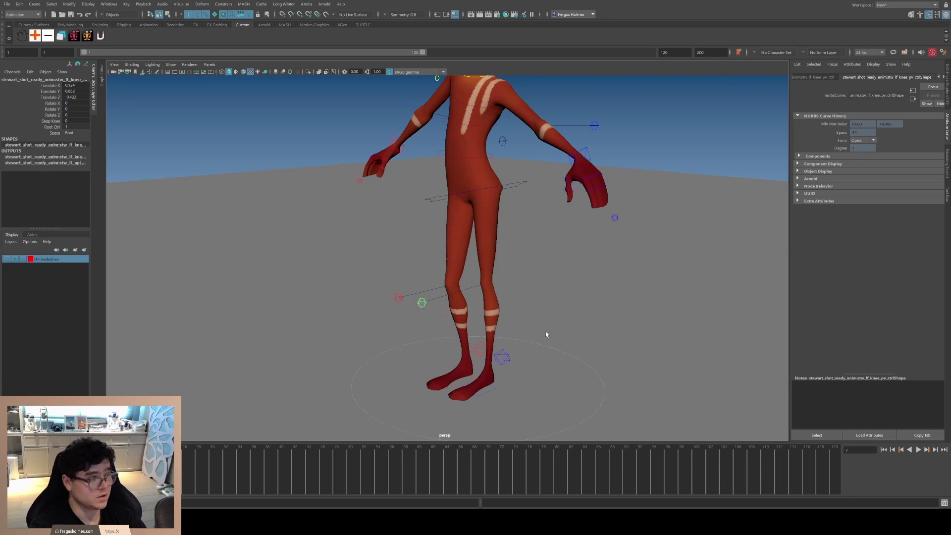
Examine the Leg Twist channel of both foot IK controls and the Arm Twist channel of both arm IK controls
{"action": "left_click", "coordinate": [508, 355]}
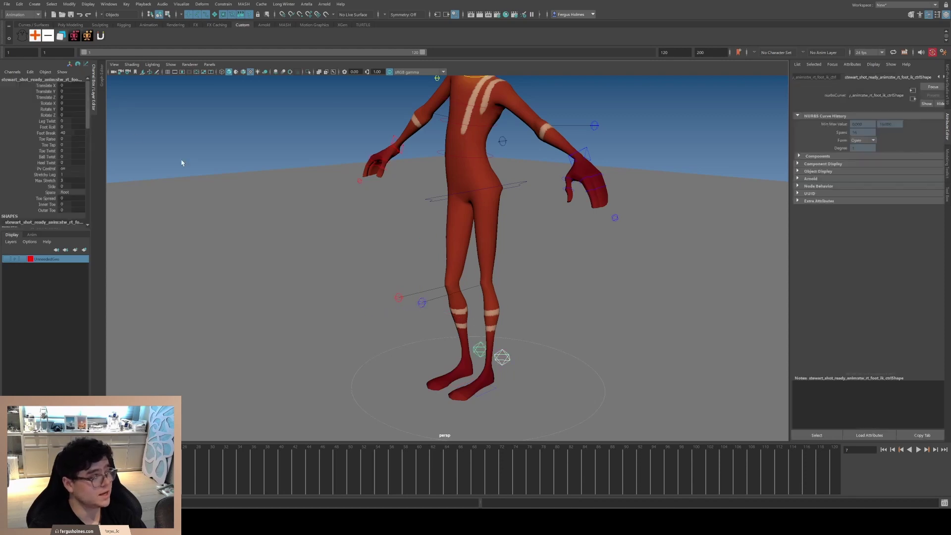
{"action": "left_click", "coordinate": [47, 121]}
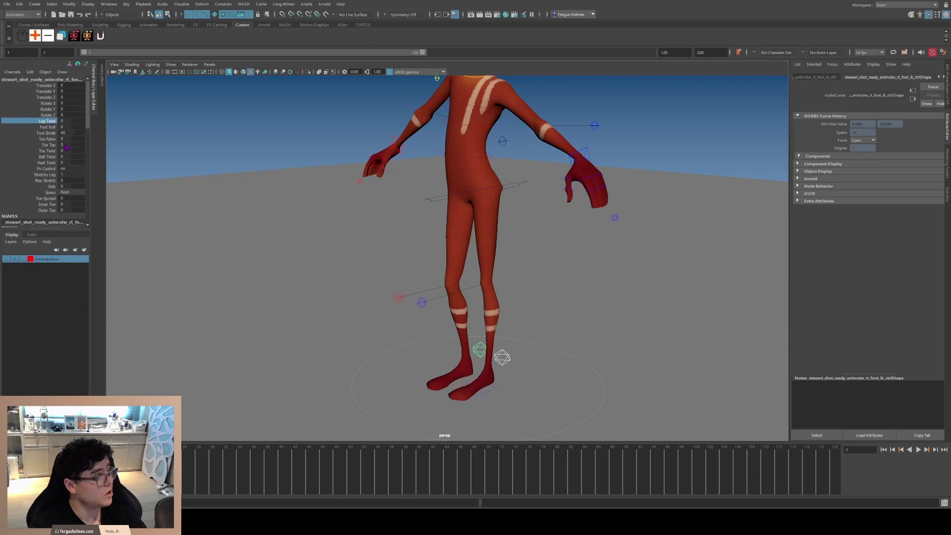
{"action": "left_click", "coordinate": [584, 154]}
{"action": "left_click", "coordinate": [395, 141], "text": "shift"}
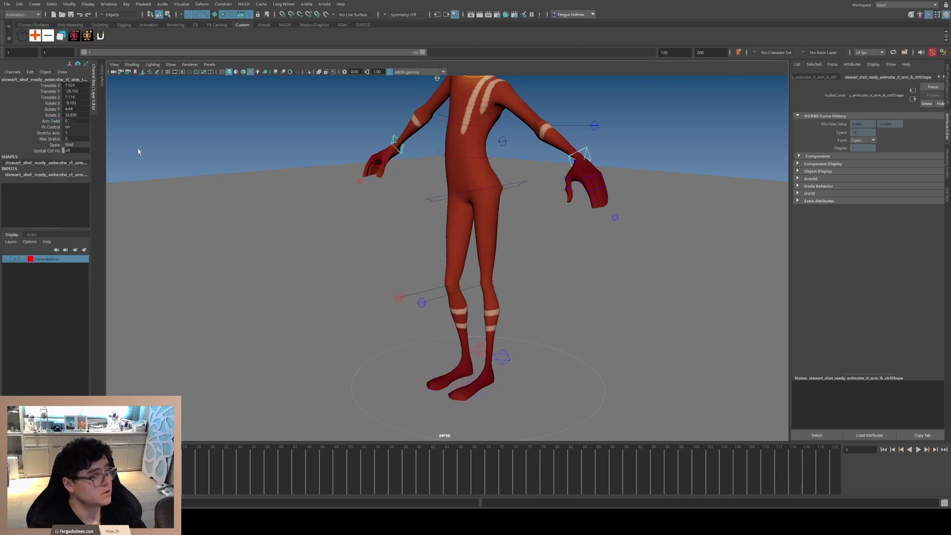
{"action": "left_click", "coordinate": [49, 121]}
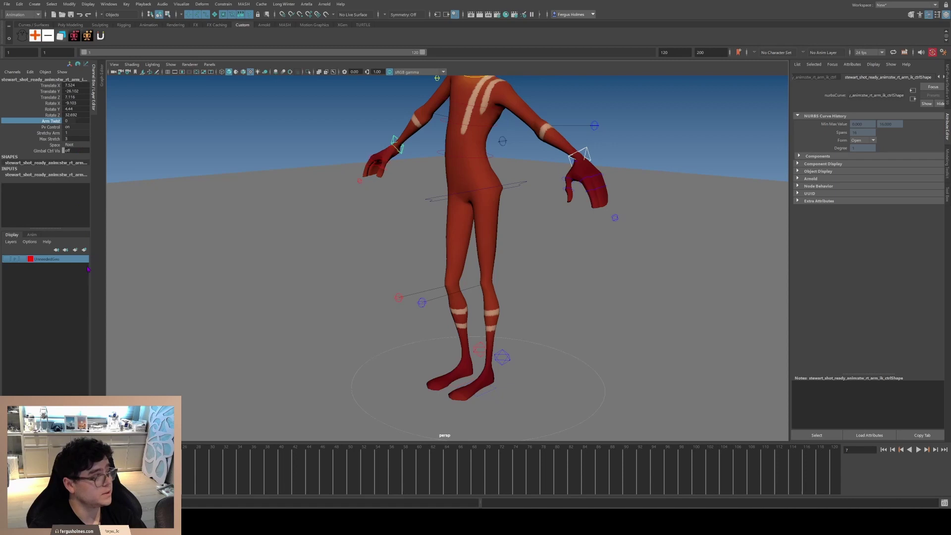
Select the upper face control beside the chest and add it to the existing display layer to hide it
{"action": "middle_click_drag", "start_coordinate": [453, 181], "coordinate": [471, 239], "text": "alt"}
{"action": "scroll", "coordinate": [470, 240], "scroll_direction": "down", "scroll_amount": 3}
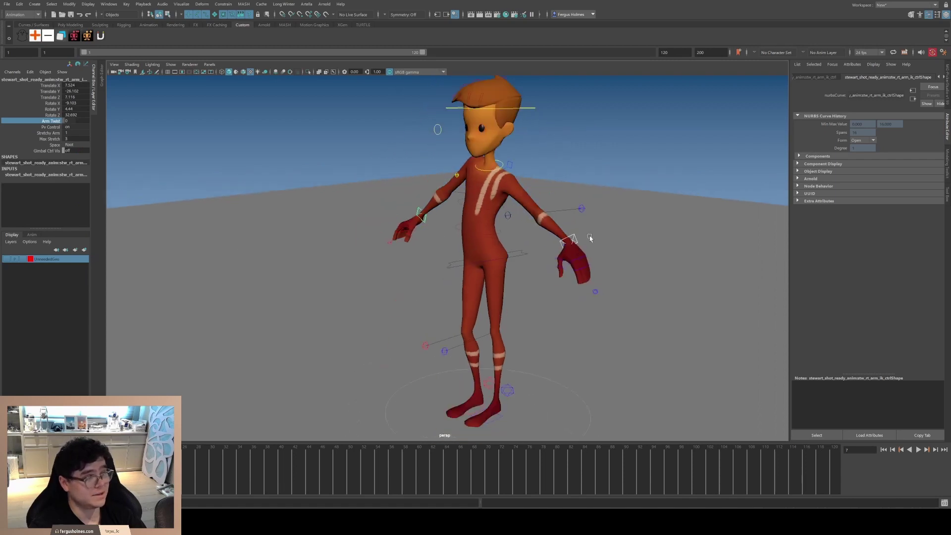
{"action": "left_click", "coordinate": [583, 285]}
{"action": "scroll", "coordinate": [583, 285], "scroll_direction": "down", "scroll_amount": 2}
{"action": "middle_click_drag", "start_coordinate": [583, 285], "coordinate": [585, 245], "text": "alt"}
{"action": "left_click_drag", "start_coordinate": [586, 244], "coordinate": [342, 233], "text": "alt"}
{"action": "left_click", "coordinate": [454, 164]}
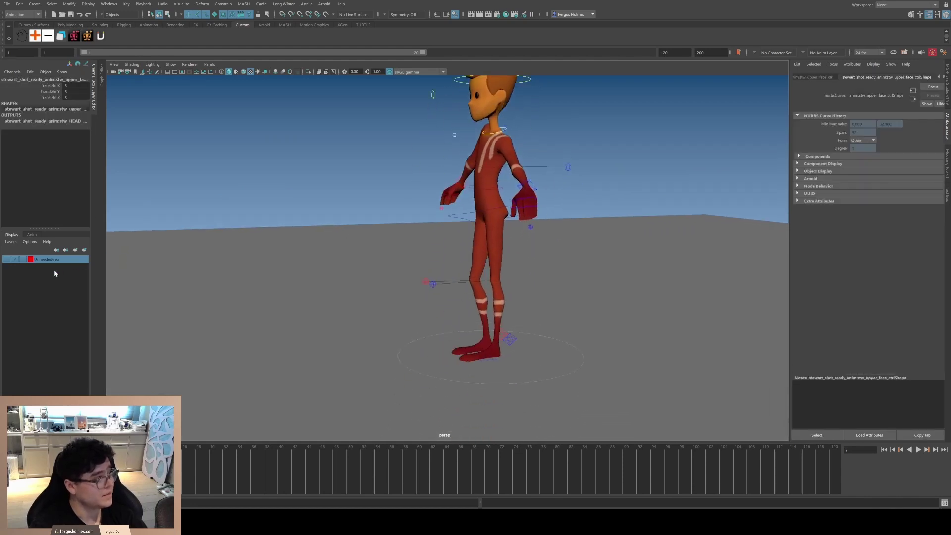
Add the hair controls on top of the head to the same display layer to hide them
{"action": "left_click_drag", "start_coordinate": [424, 206], "coordinate": [535, 238], "text": "alt"}
{"action": "right_click_drag", "start_coordinate": [525, 218], "coordinate": [555, 198], "text": "alt"}
{"action": "middle_click_drag", "start_coordinate": [495, 107], "coordinate": [467, 166], "text": "alt"}
{"action": "left_click_drag", "start_coordinate": [466, 166], "coordinate": [489, 166], "text": "alt"}
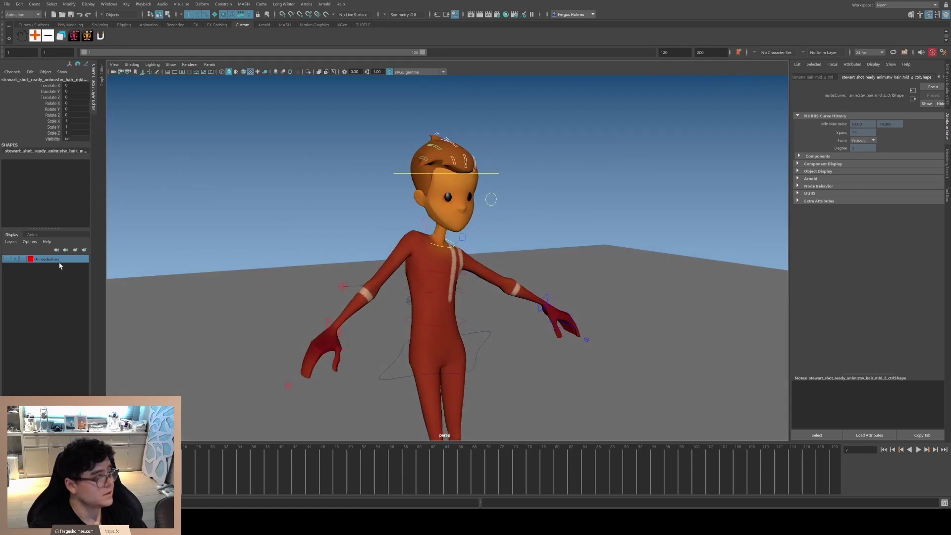
{"action": "left_click_drag", "start_coordinate": [390, 202], "coordinate": [526, 141], "text": "alt"}
{"action": "scroll", "coordinate": [528, 198], "scroll_direction": "down", "scroll_amount": 2}
{"action": "middle_click_drag", "start_coordinate": [530, 267], "coordinate": [571, 178], "text": "alt"}
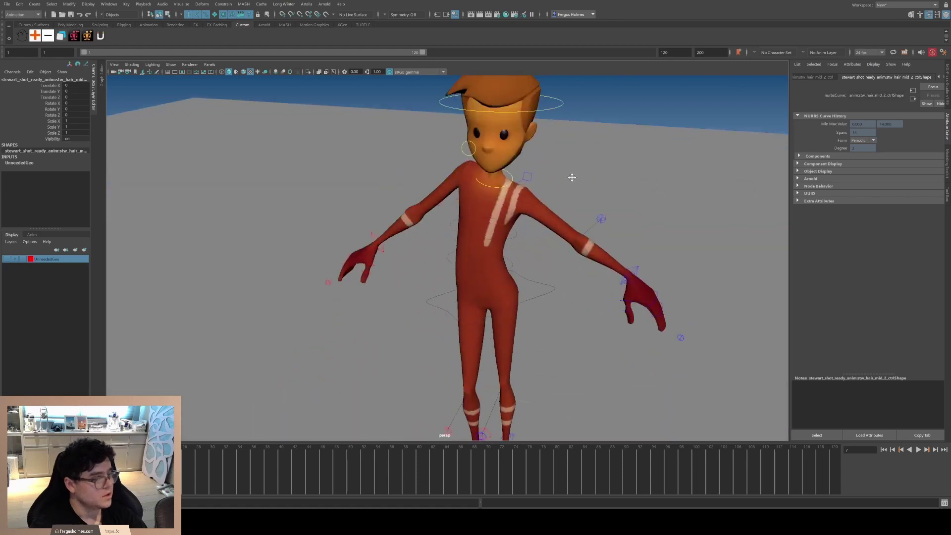
{"action": "scroll", "coordinate": [571, 218], "scroll_direction": "down", "scroll_amount": 4}
{"action": "left_click_drag", "start_coordinate": [570, 280], "coordinate": [526, 234], "text": "alt"}
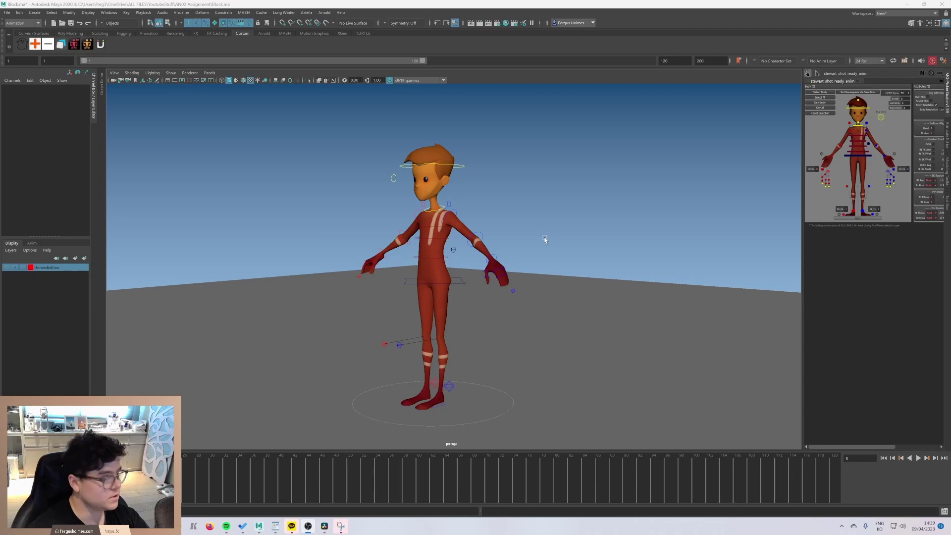
Select the spine curvature control behind the back and add it to the existing display layer to hide it
{"action": "scroll", "coordinate": [513, 230], "scroll_direction": "up", "scroll_amount": 3}
{"action": "left_click_drag", "start_coordinate": [494, 214], "coordinate": [468, 210], "text": "alt"}
{"action": "scroll", "coordinate": [438, 256], "scroll_direction": "up", "scroll_amount": 2}
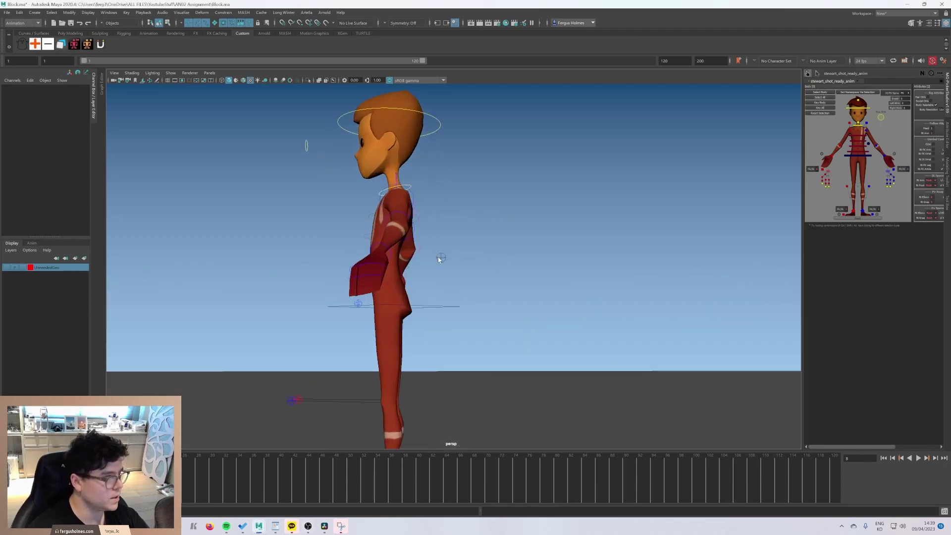
{"action": "left_click", "coordinate": [438, 257]}
{"action": "mouse_move", "coordinate": [438, 257]}
{"action": "left_mouse_down", "text": "alt"}
{"action": "mouse_move", "coordinate": [468, 247]}
{"action": "mouse_move", "coordinate": [427, 256]}
{"action": "left_mouse_up", "text": "alt"}
{"action": "key", "text": "ctrl+z"}
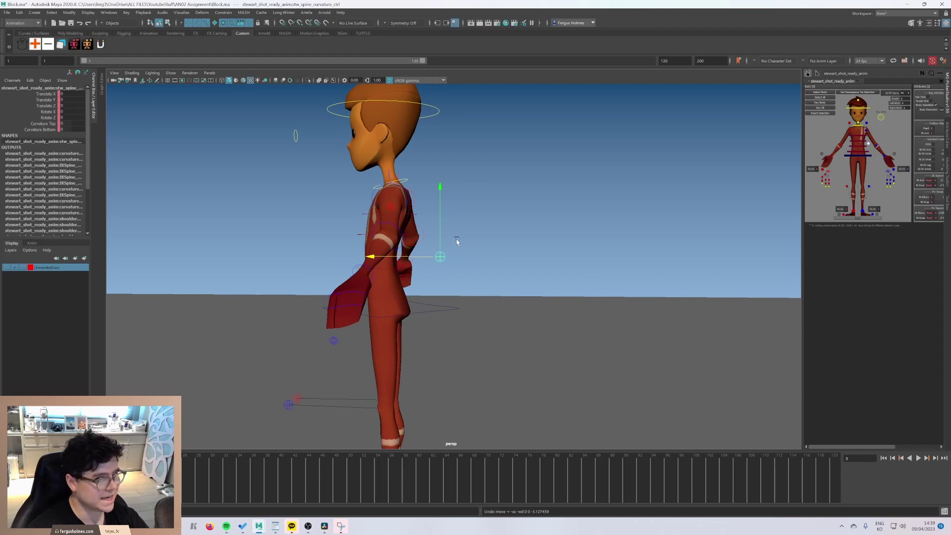
{"action": "left_click_drag", "start_coordinate": [484, 226], "coordinate": [482, 231], "text": "alt"}
{"action": "key", "text": "q"}
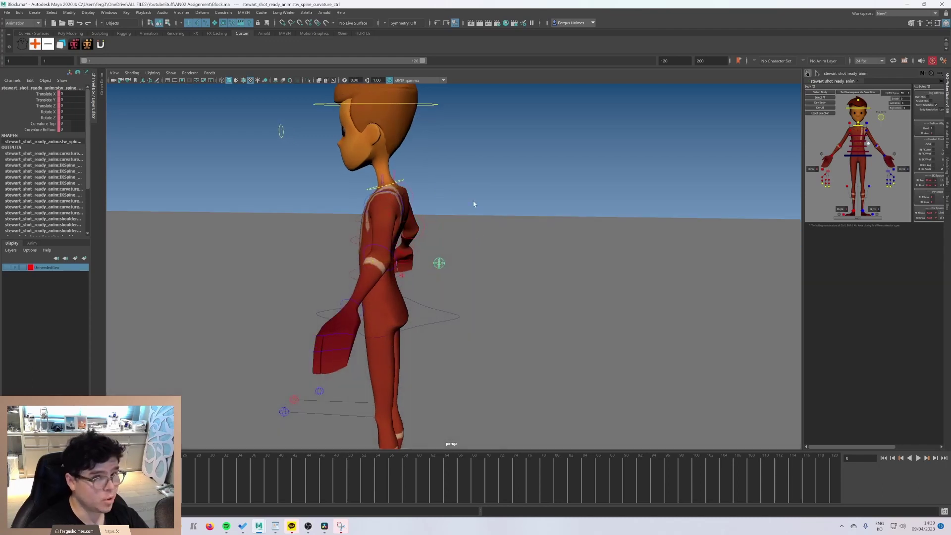
{"action": "right_click", "coordinate": [55, 272]}
{"action": "left_click", "coordinate": [63, 285]}
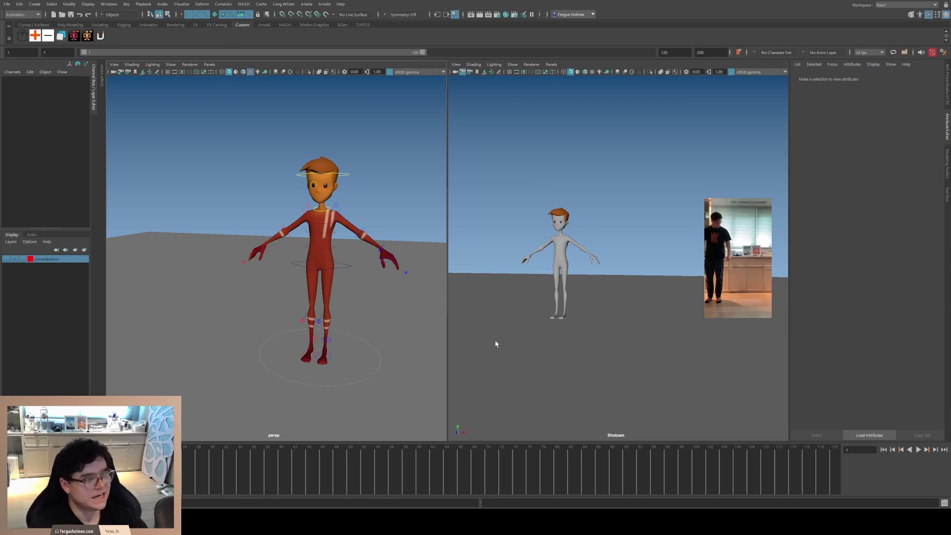
Select all of the character's controls through the rig picker and set a keyframe on them at frame 1
{"action": "left_click", "coordinate": [947, 77]}
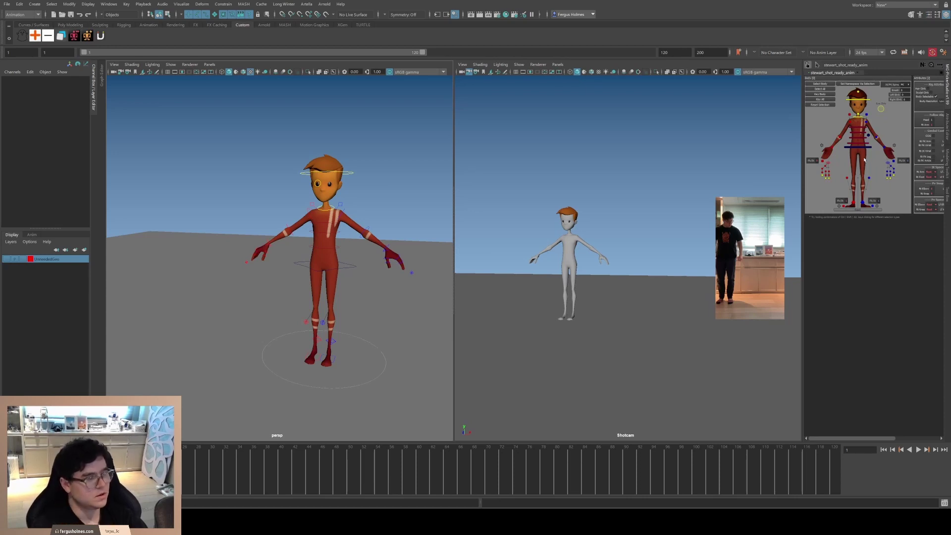
{"action": "left_click", "coordinate": [823, 89]}
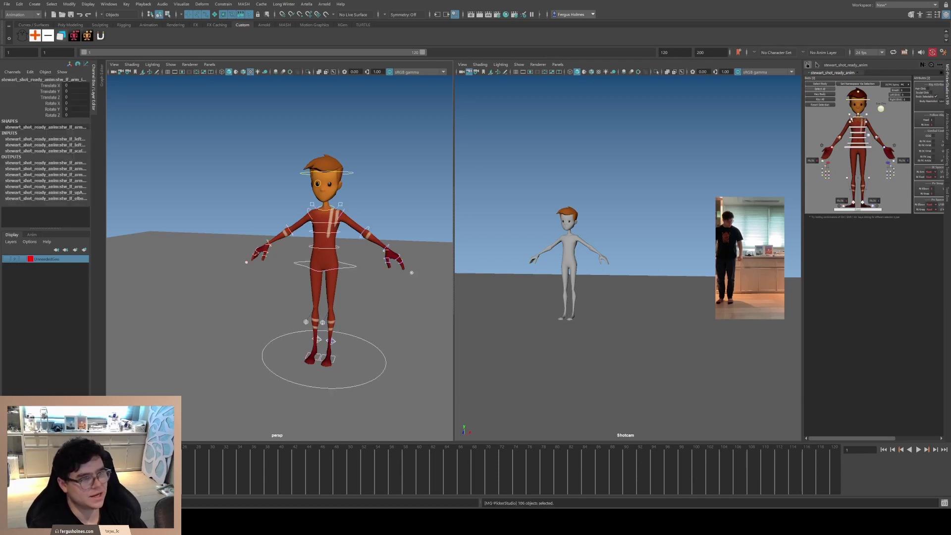
{"action": "key", "text": "s"}
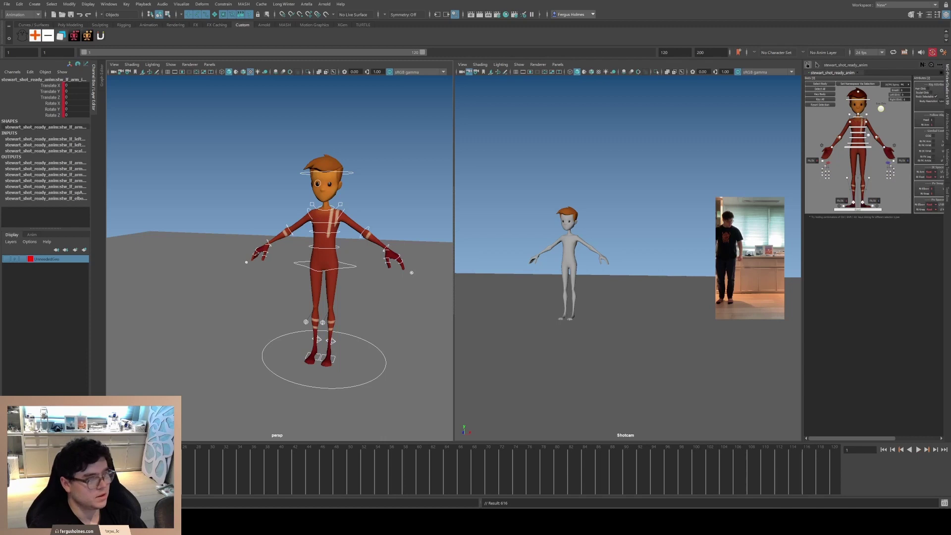
Play the video reference to frame 22, try moving the COG control at the hips, and undo the move
{"action": "key", "text": "alt+v"}
{"action": "key", "text": "alt+v"}
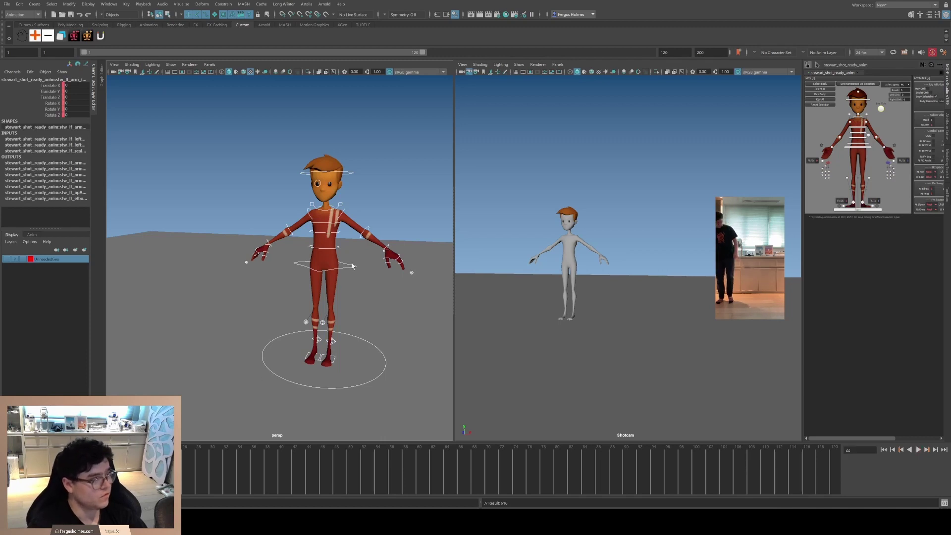
{"action": "left_click", "coordinate": [352, 269]}
{"action": "left_click", "coordinate": [345, 268]}
{"action": "left_click_drag", "start_coordinate": [324, 265], "coordinate": [319, 272]}
{"action": "key", "text": "ctrl+z"}
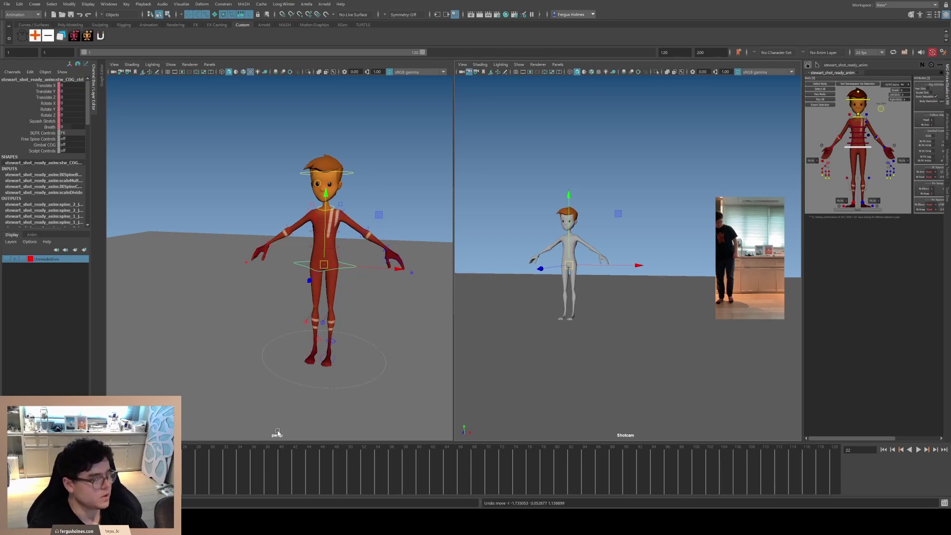
Play the shot and stop at frame 8 to examine the pose in the video reference
{"action": "key", "text": "alt+v"}
{"action": "key", "text": "alt+v"}
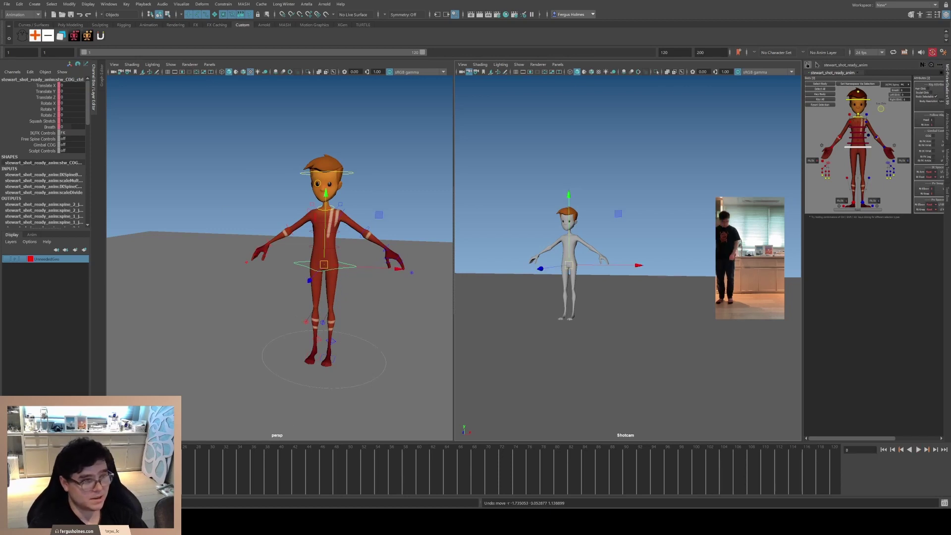